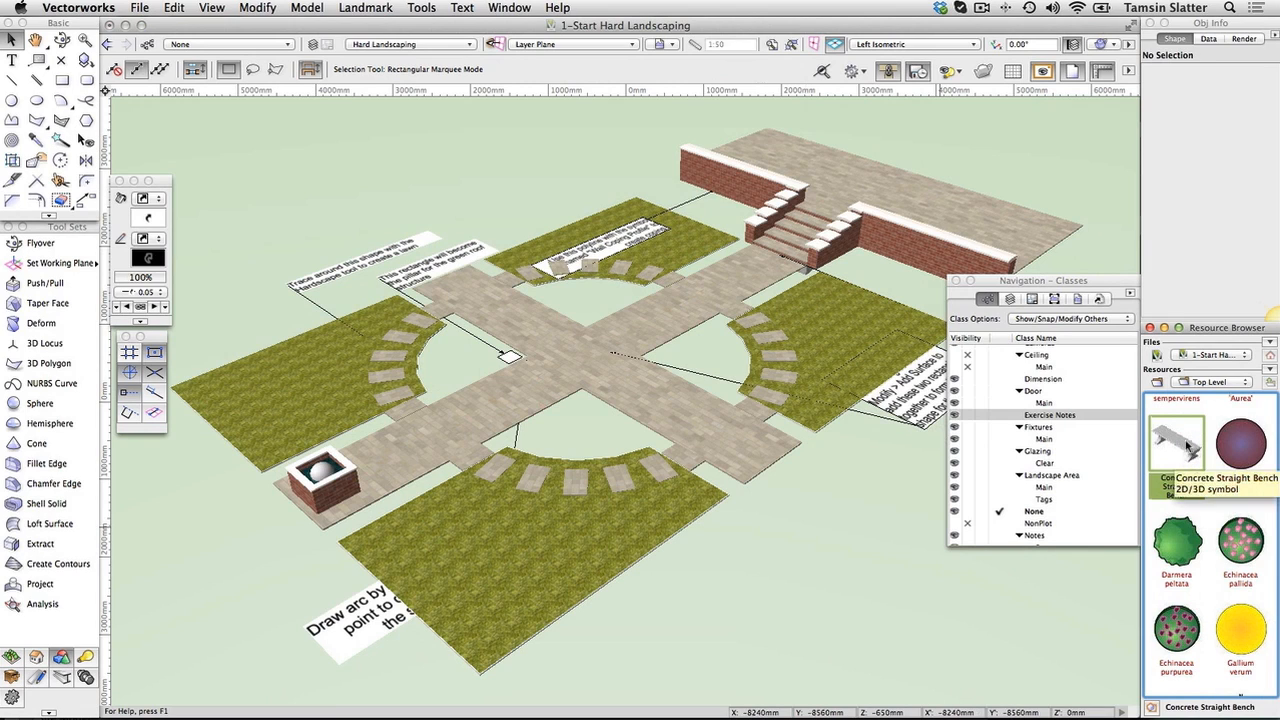
# Browse the file's symbols for the Concrete Straight Bench and SiteFurn-Landscape Forms CL350-00, and view the favorite-file options
pyautogui.scroll(-1, 1188, 450)
pyautogui.scroll(1, 1188, 448)
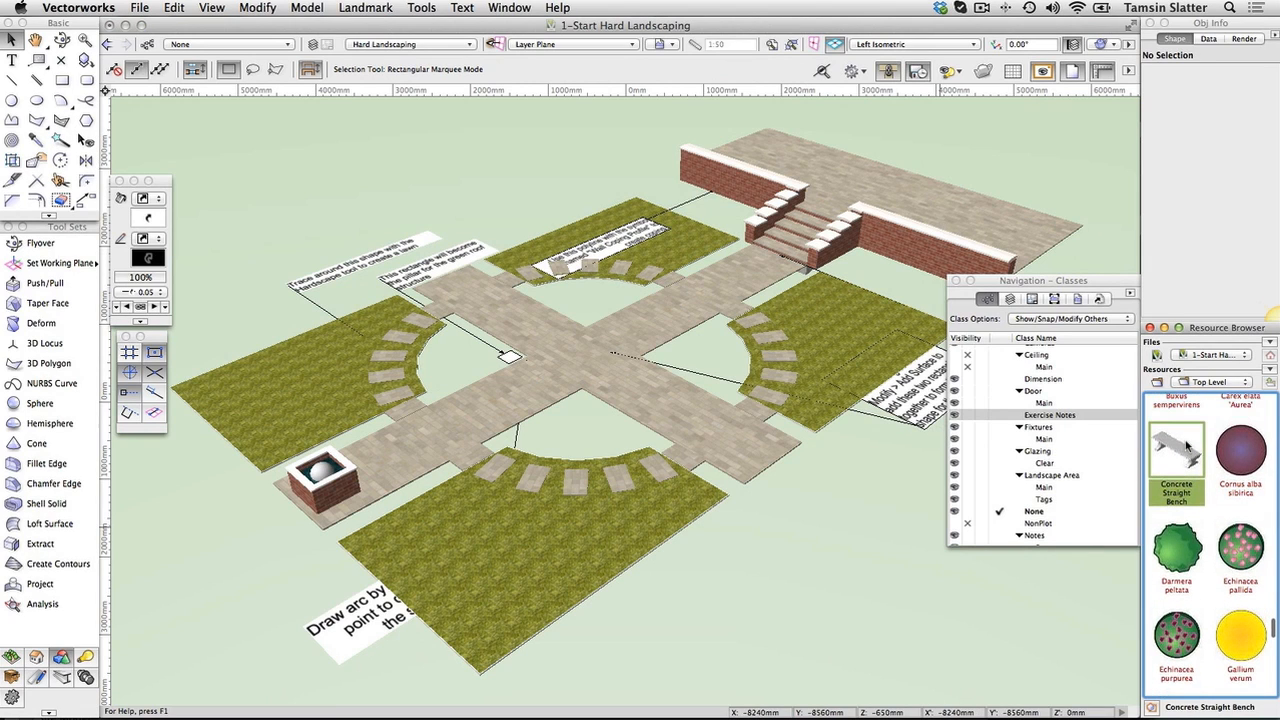
pyautogui.scroll(-15, 1188, 448)
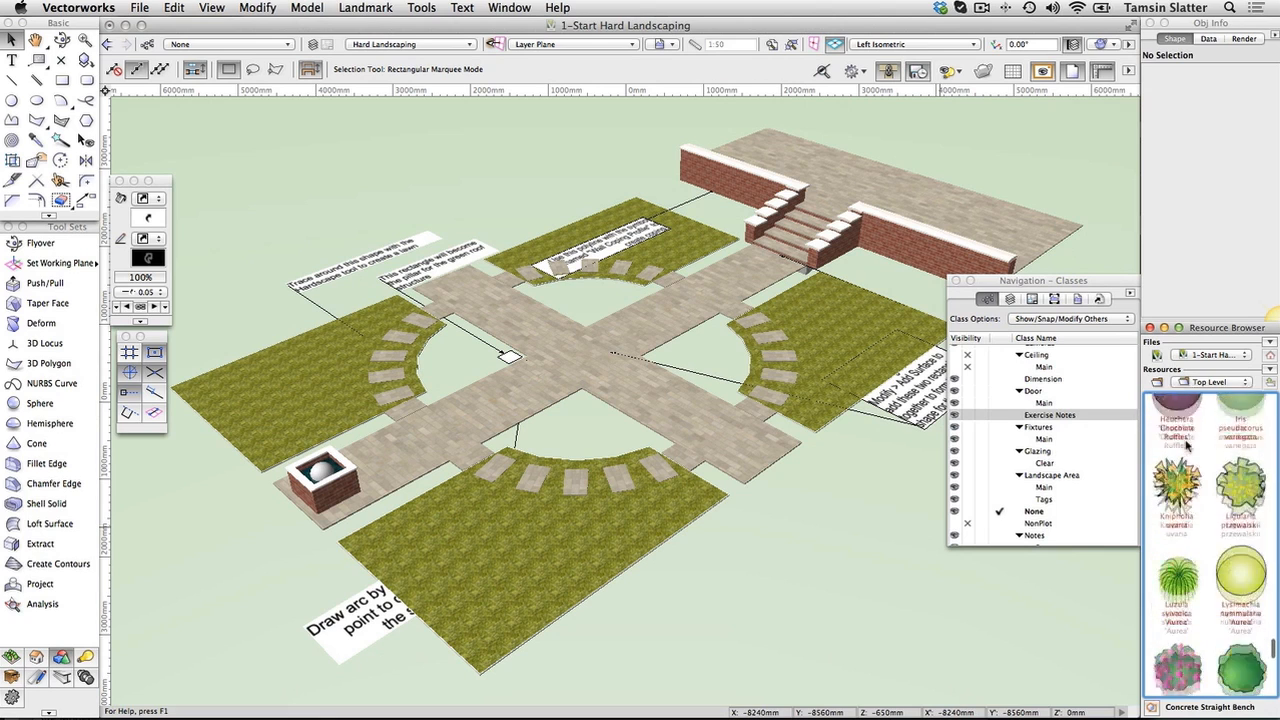
pyautogui.scroll(-3, 1188, 448)
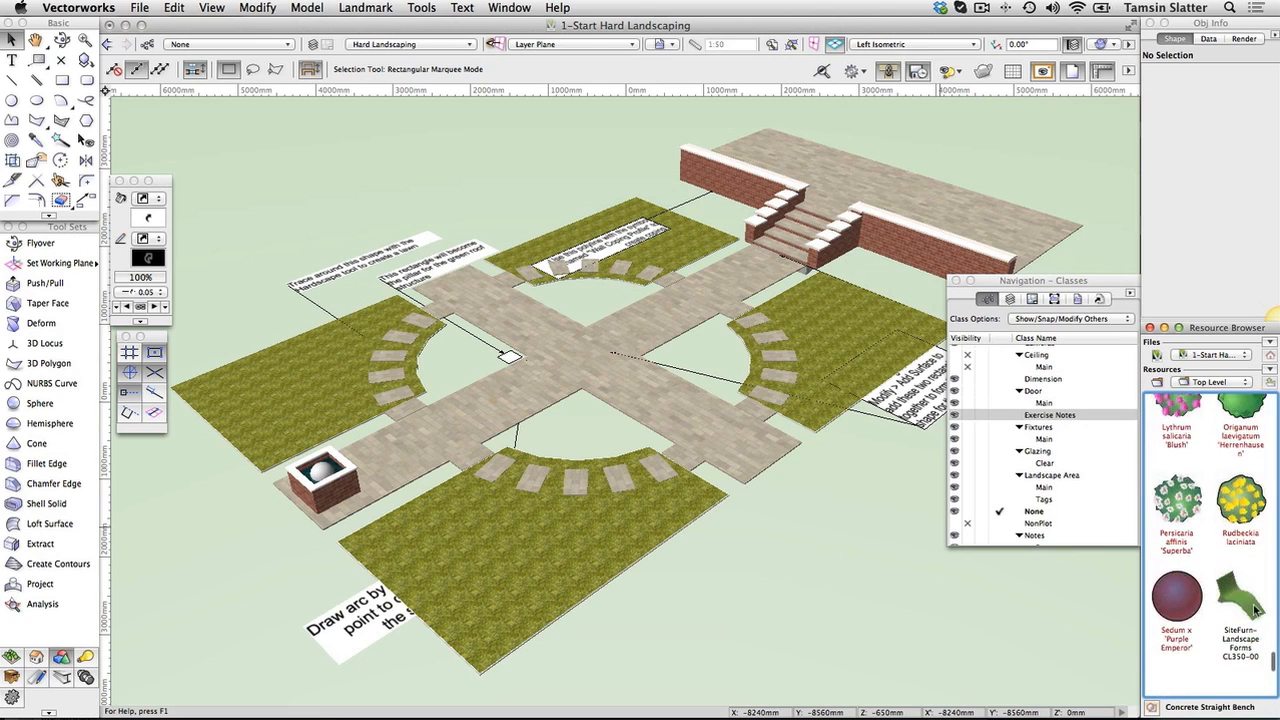
pyautogui.click(1255, 606)
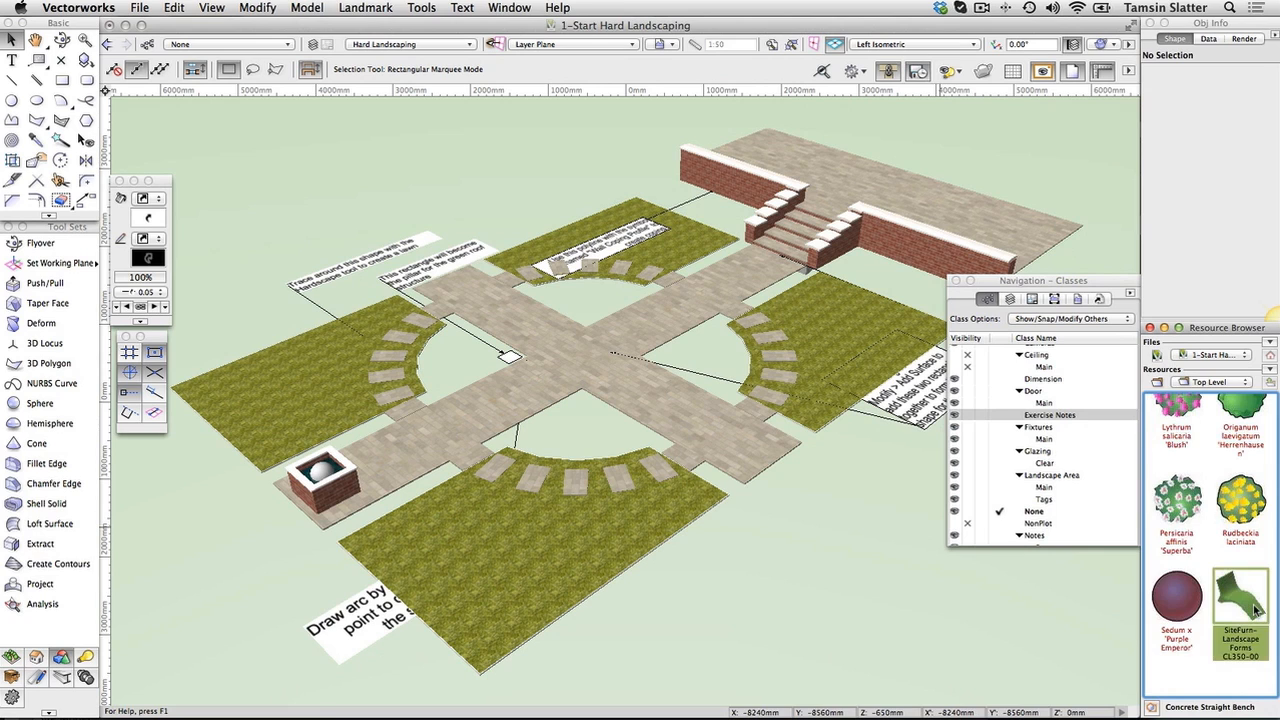
pyautogui.scroll(3, 1255, 600)
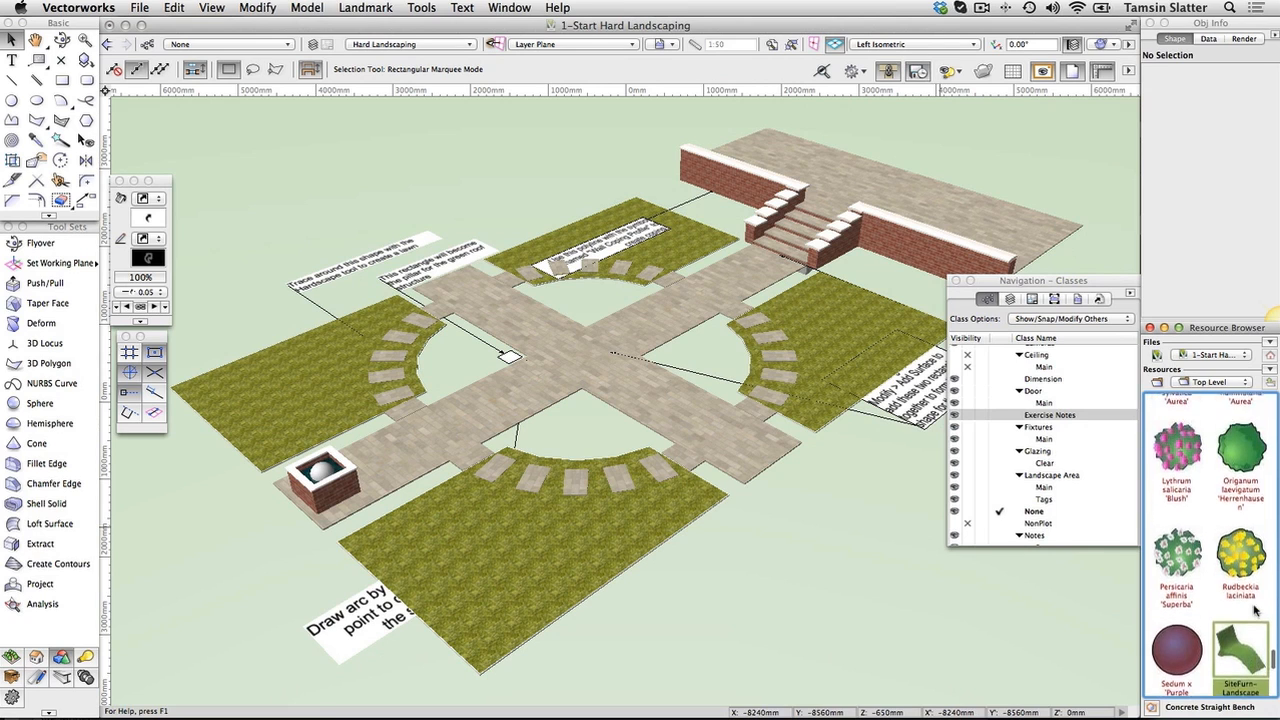
pyautogui.scroll(10, 1256, 608)
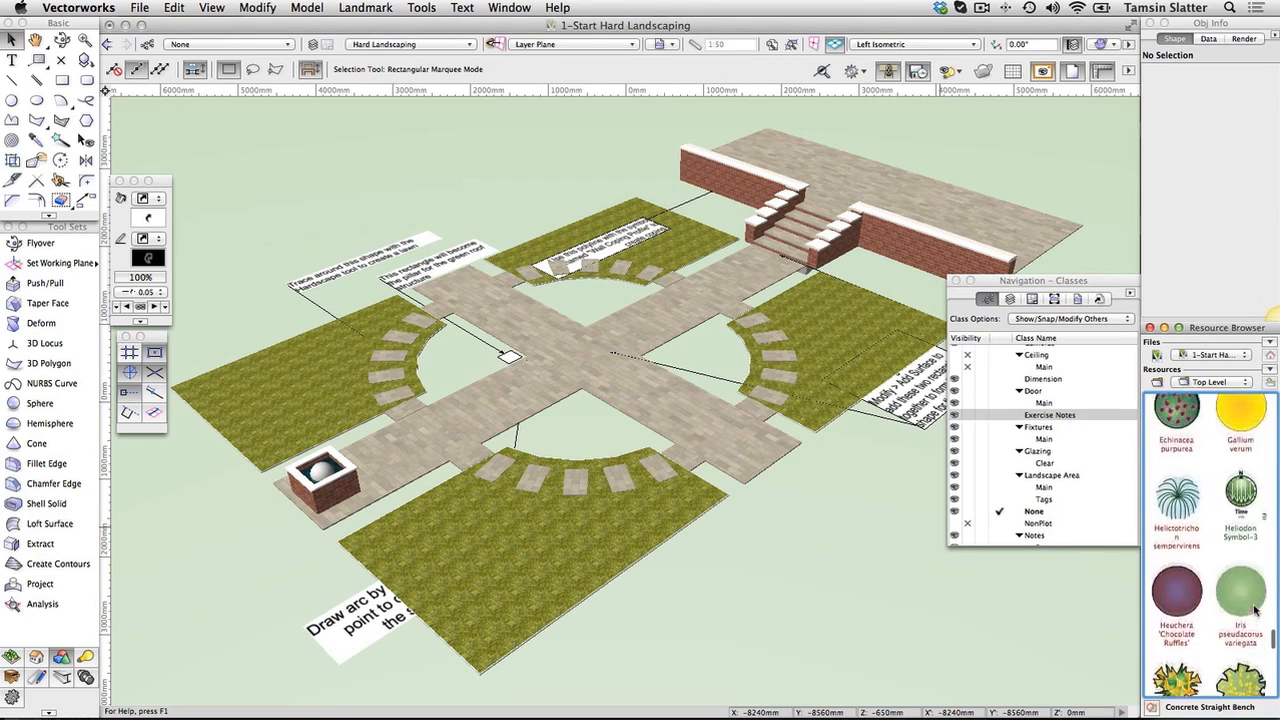
pyautogui.scroll(2, 1255, 606)
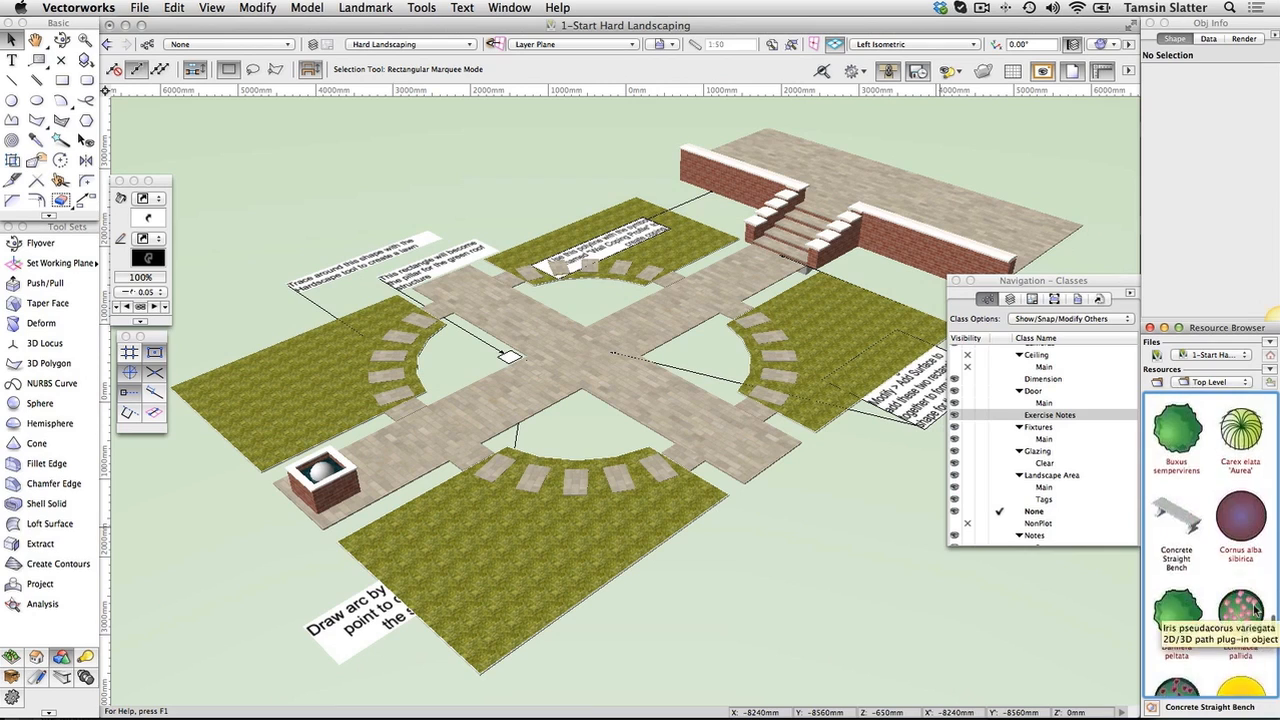
pyautogui.click(1180, 520)
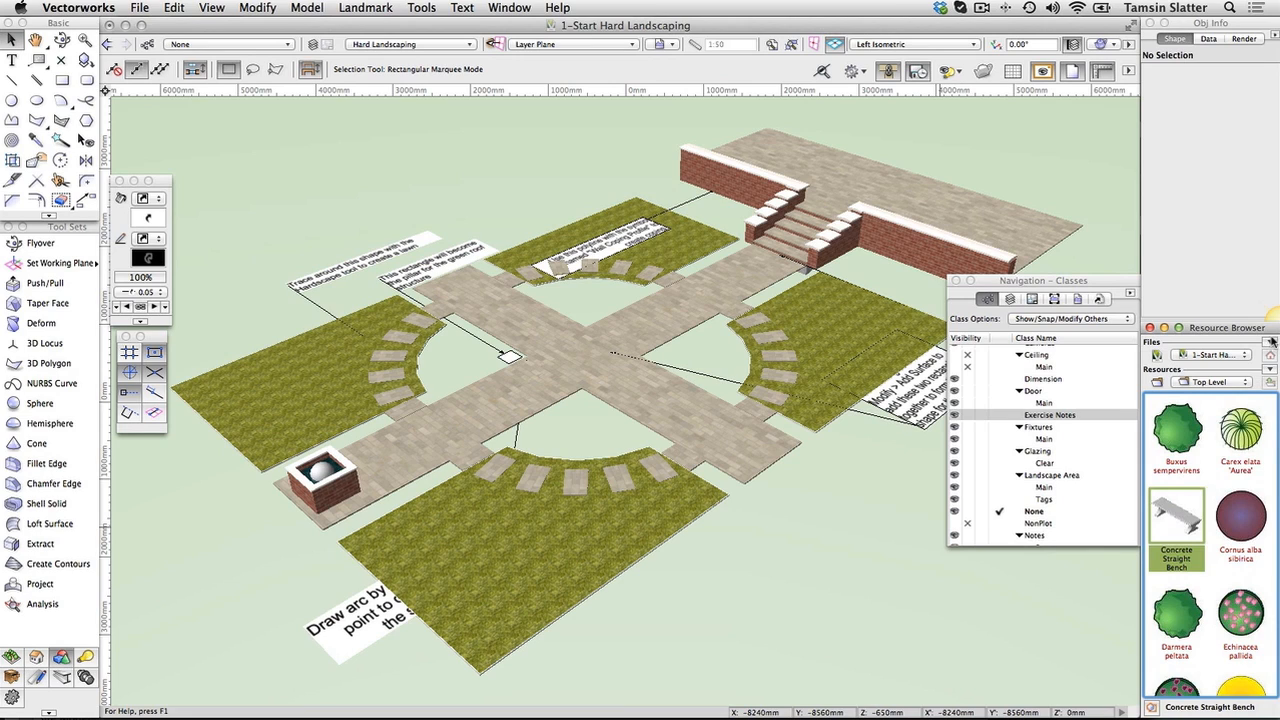
pyautogui.click(1272, 341)
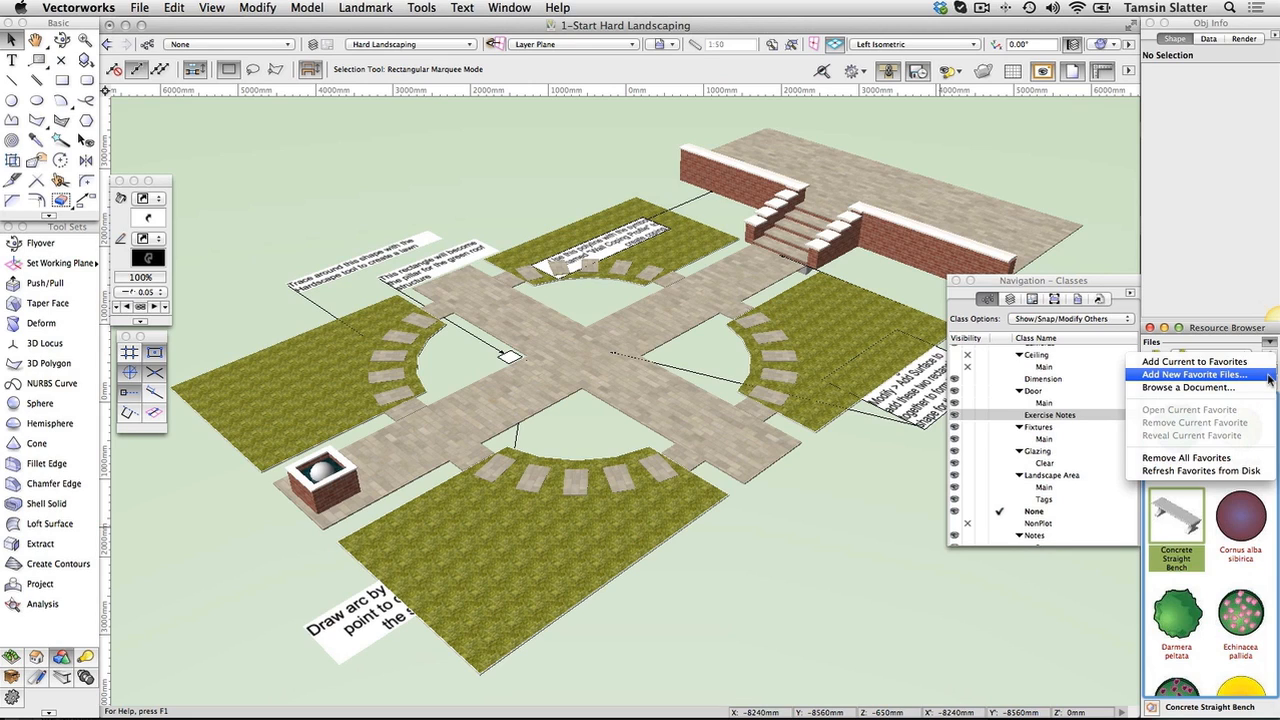
pyautogui.click(1238, 345)
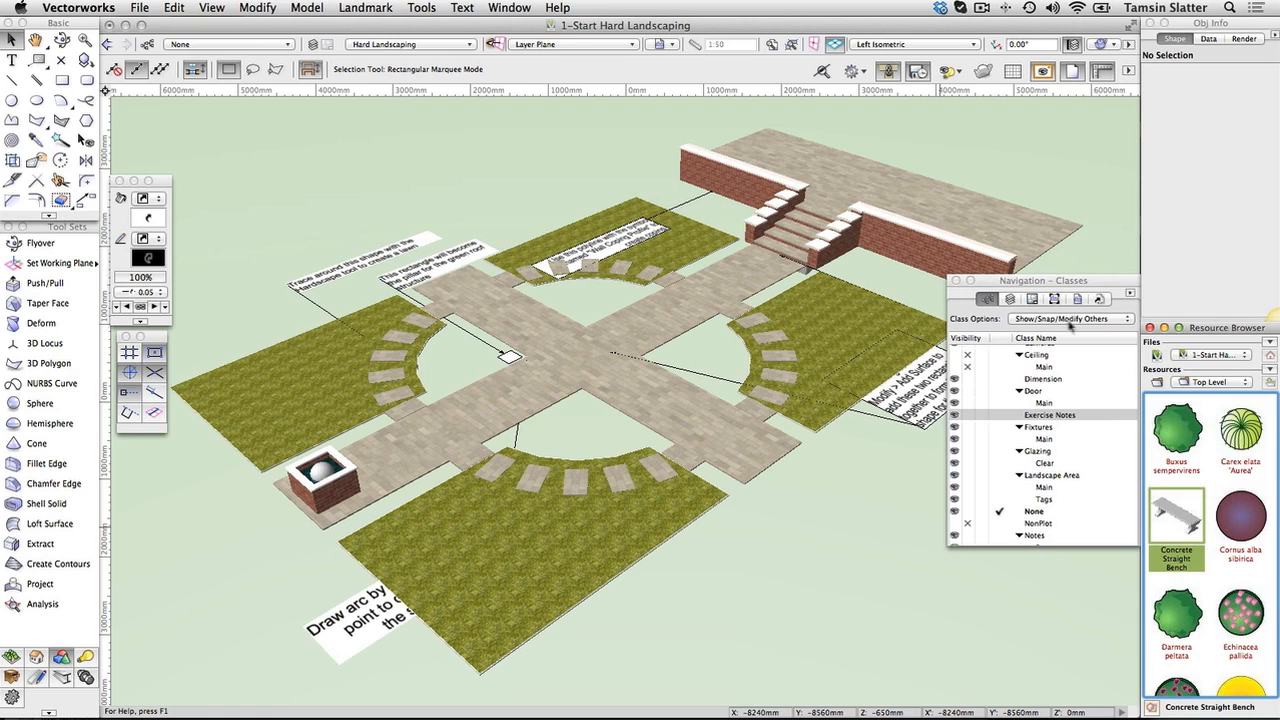
# Set the design layer options to Show/Snap Others
pyautogui.click(1010, 299)
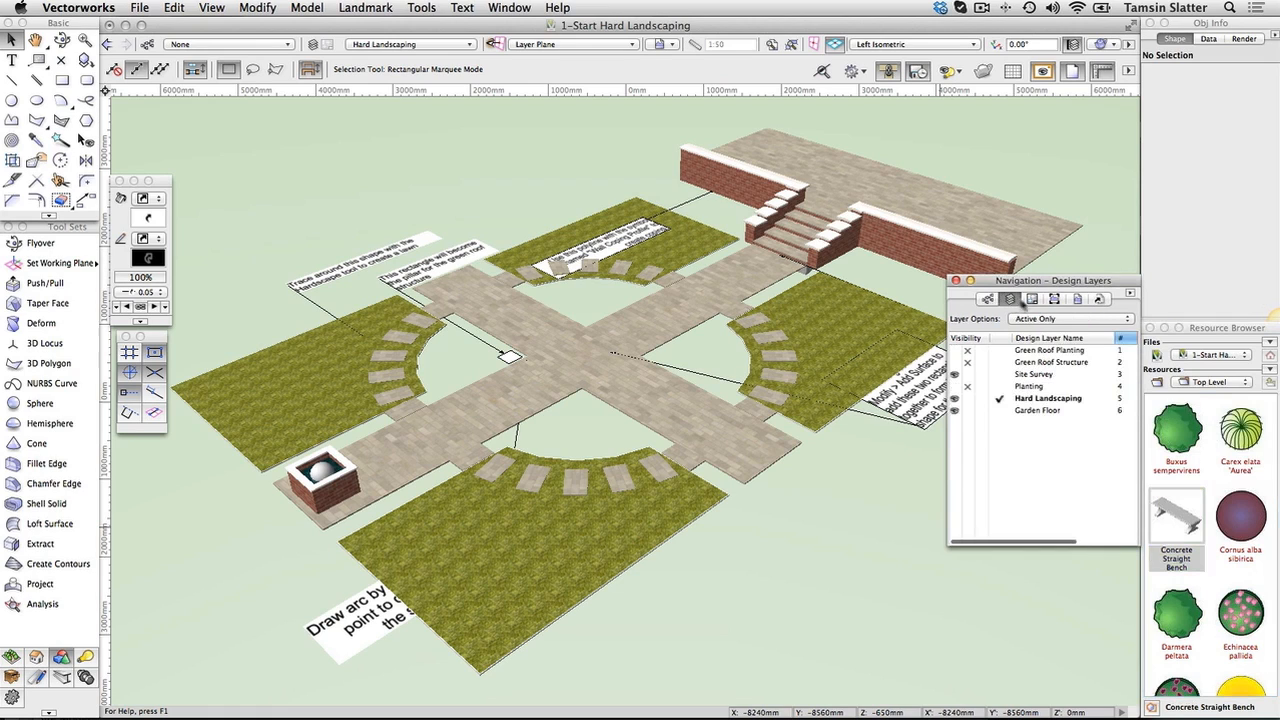
pyautogui.click(1082, 320)
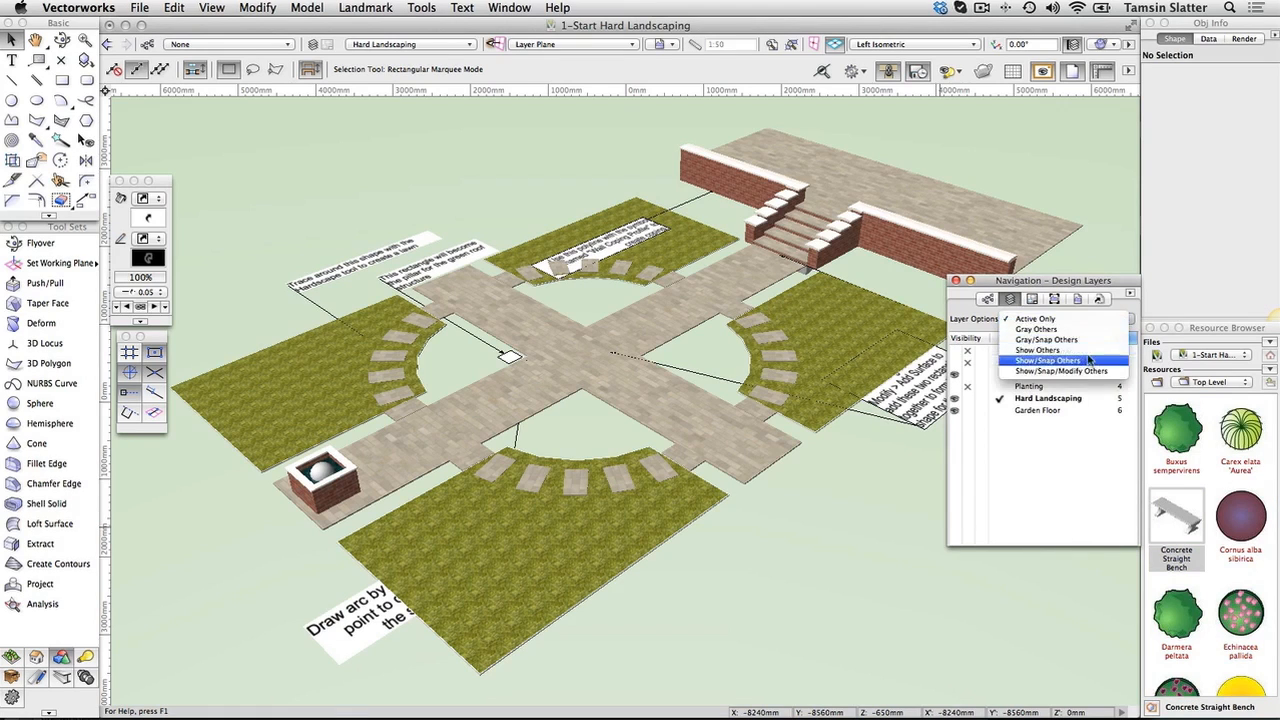
pyautogui.click(1088, 360)
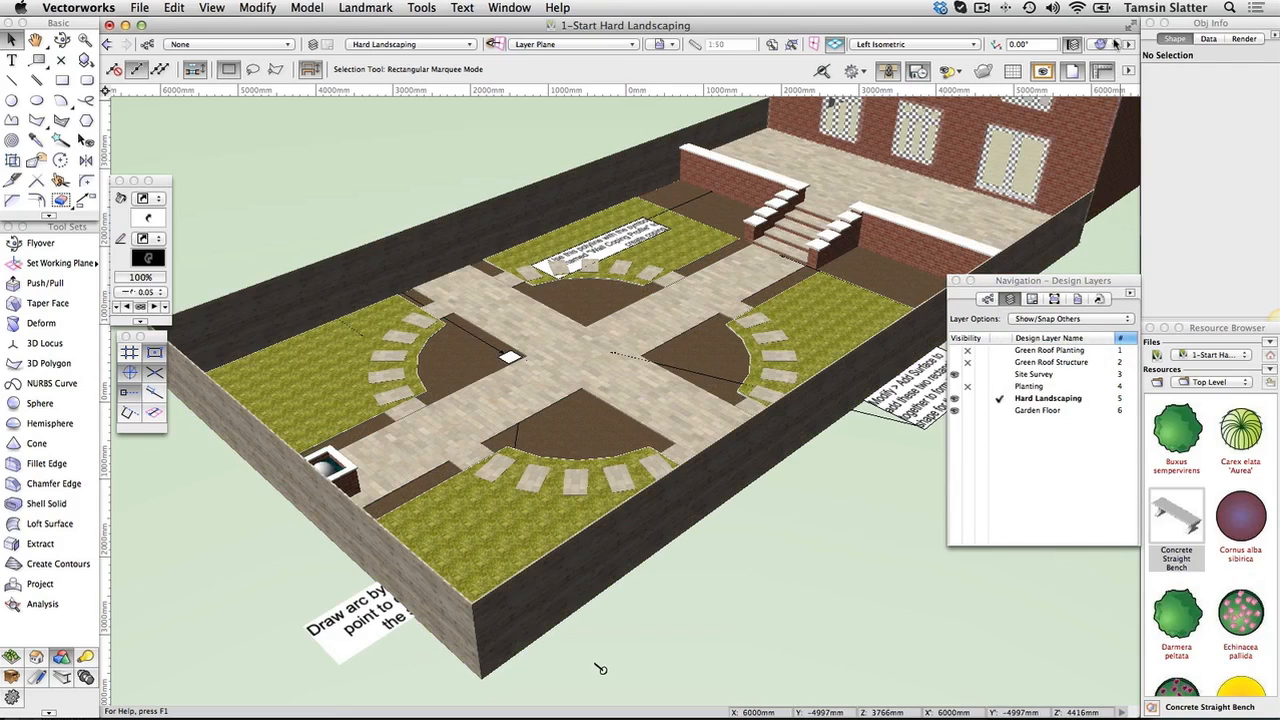
# Set the OpenGL rendering detail to High
pyautogui.click(1116, 44)
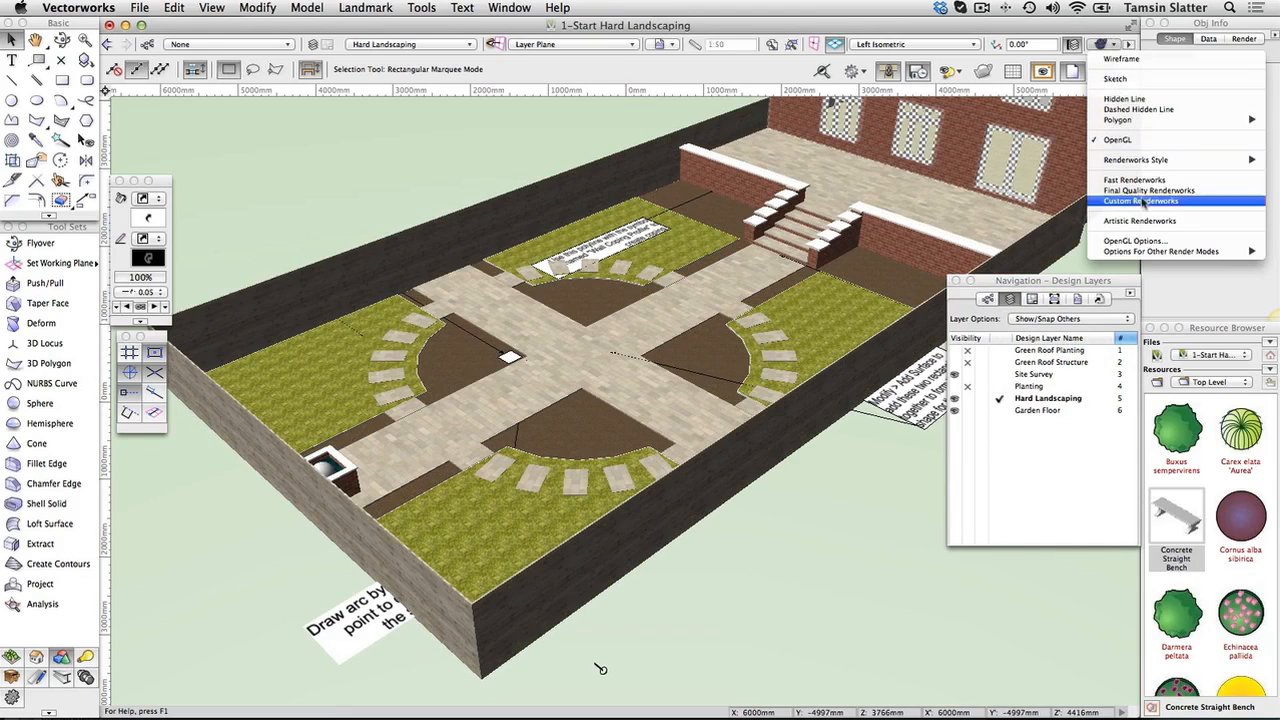
pyautogui.click(1150, 241)
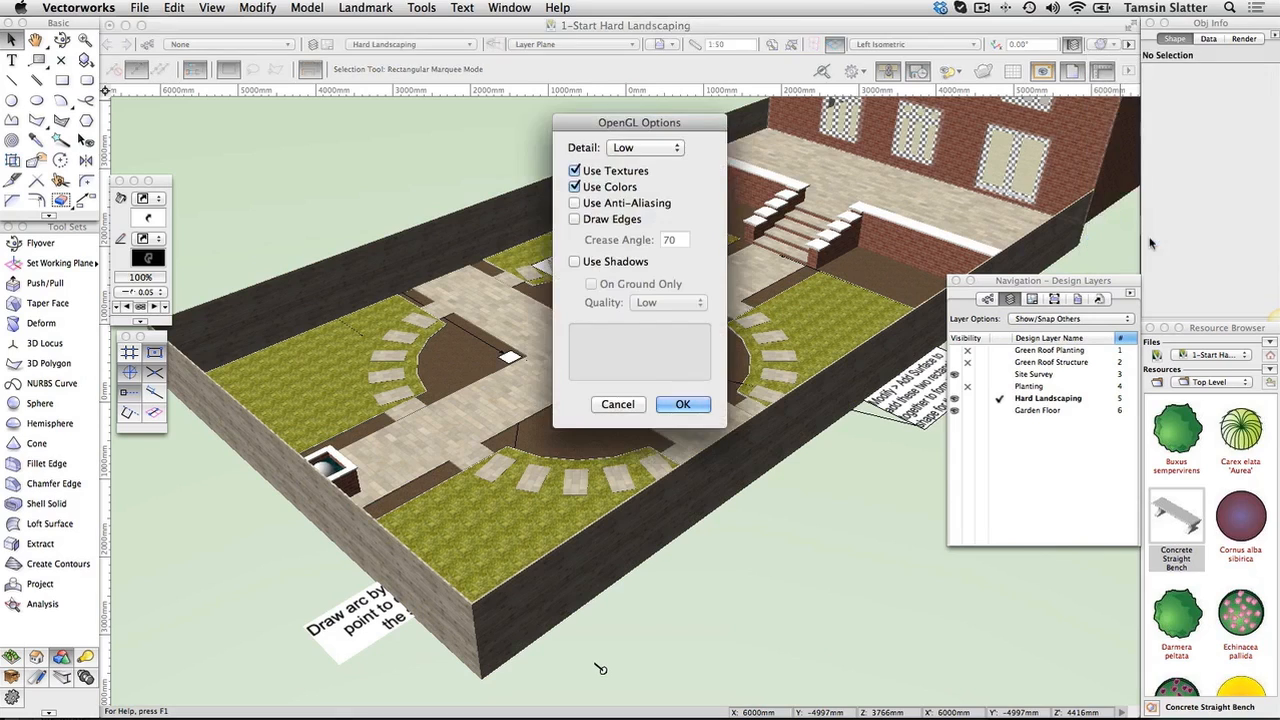
pyautogui.moveTo(643, 172)
pyautogui.moveTo(643, 149)
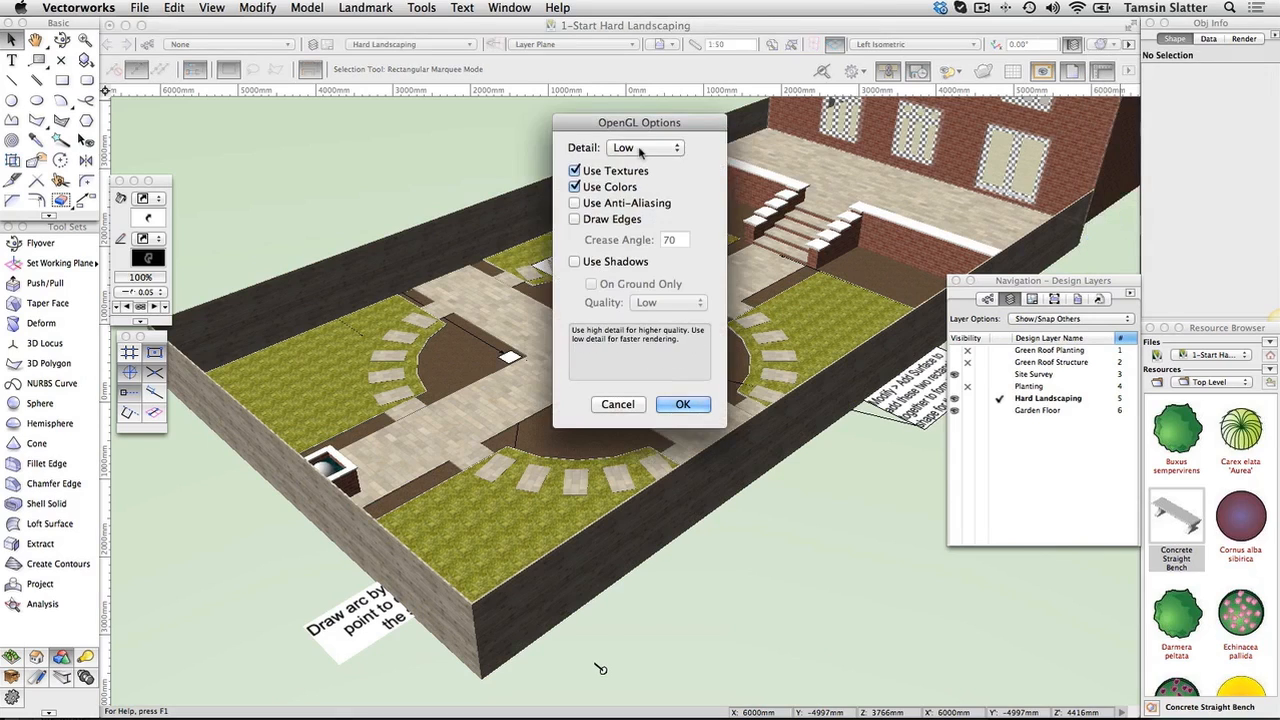
pyautogui.click(641, 149)
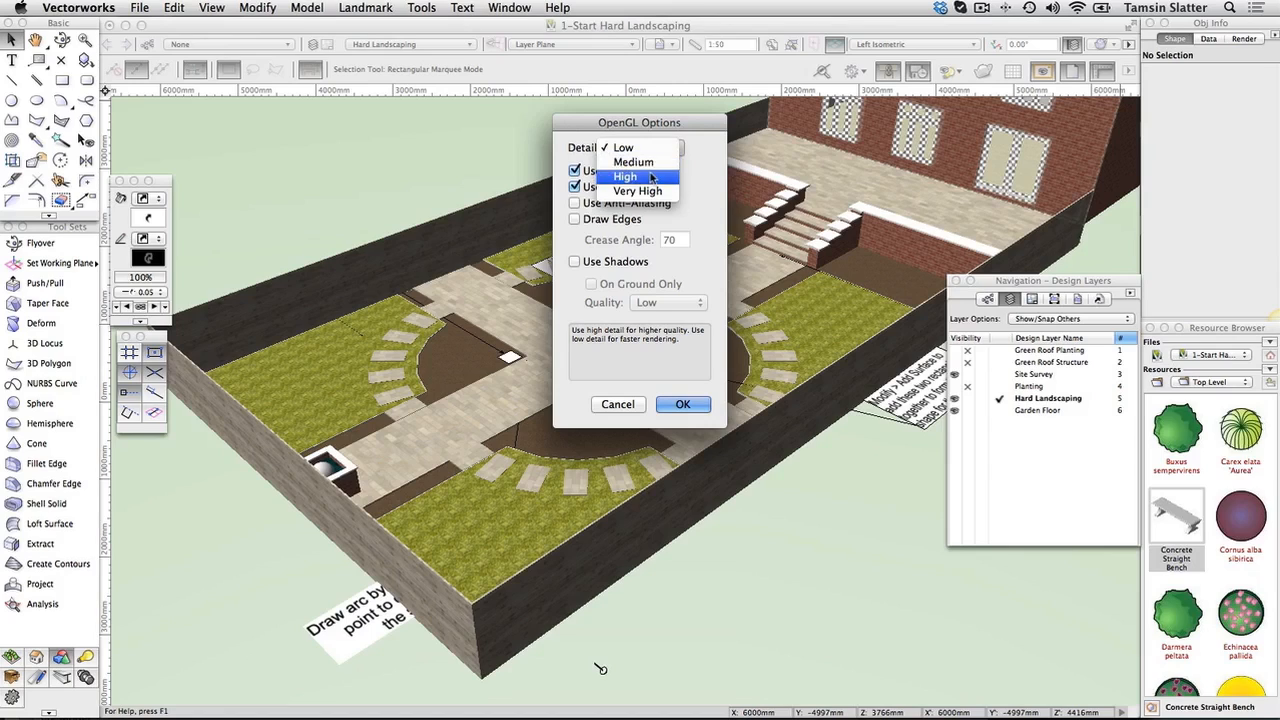
pyautogui.click(651, 177)
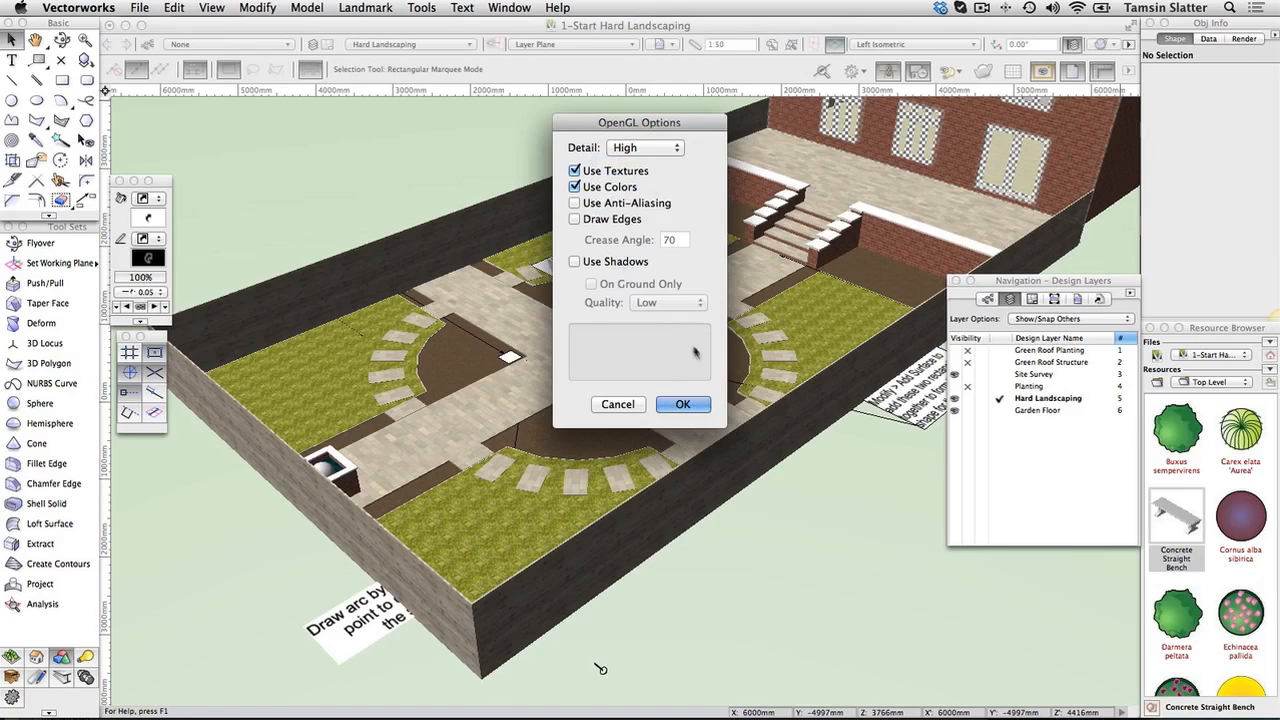
pyautogui.click(683, 404)
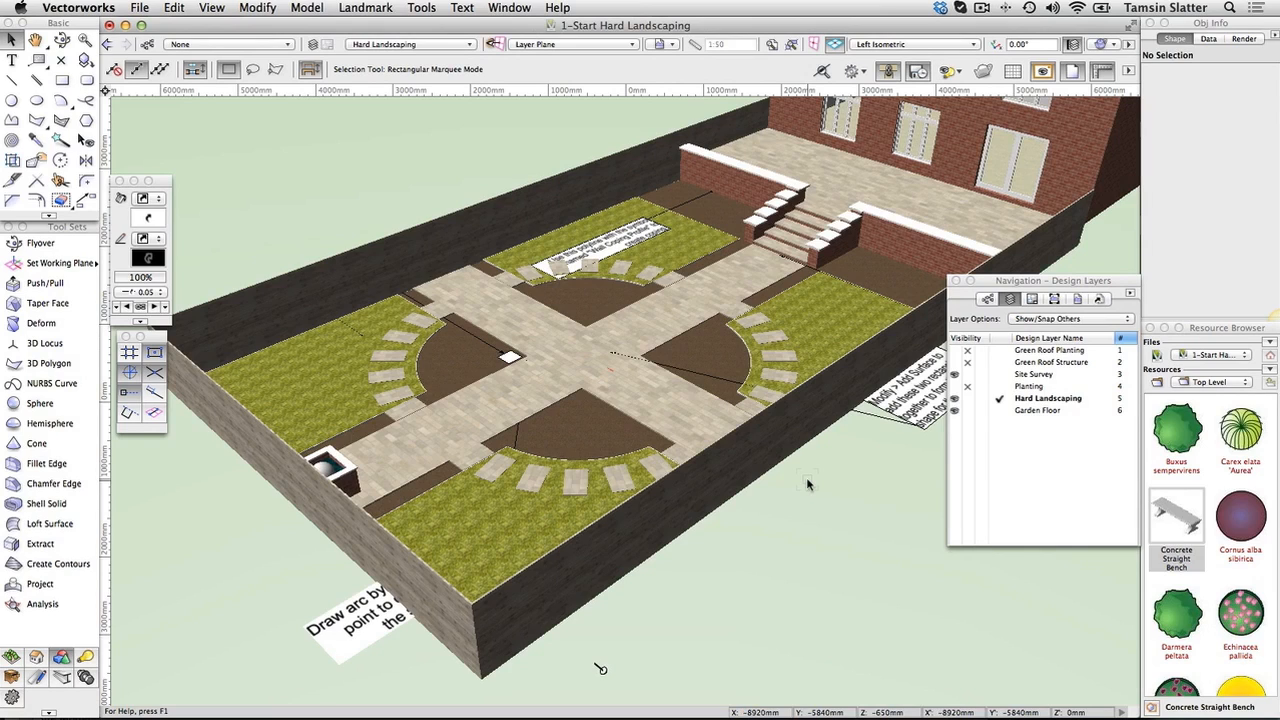
# Make Fixtures-Main the active class
pyautogui.click(584, 356)
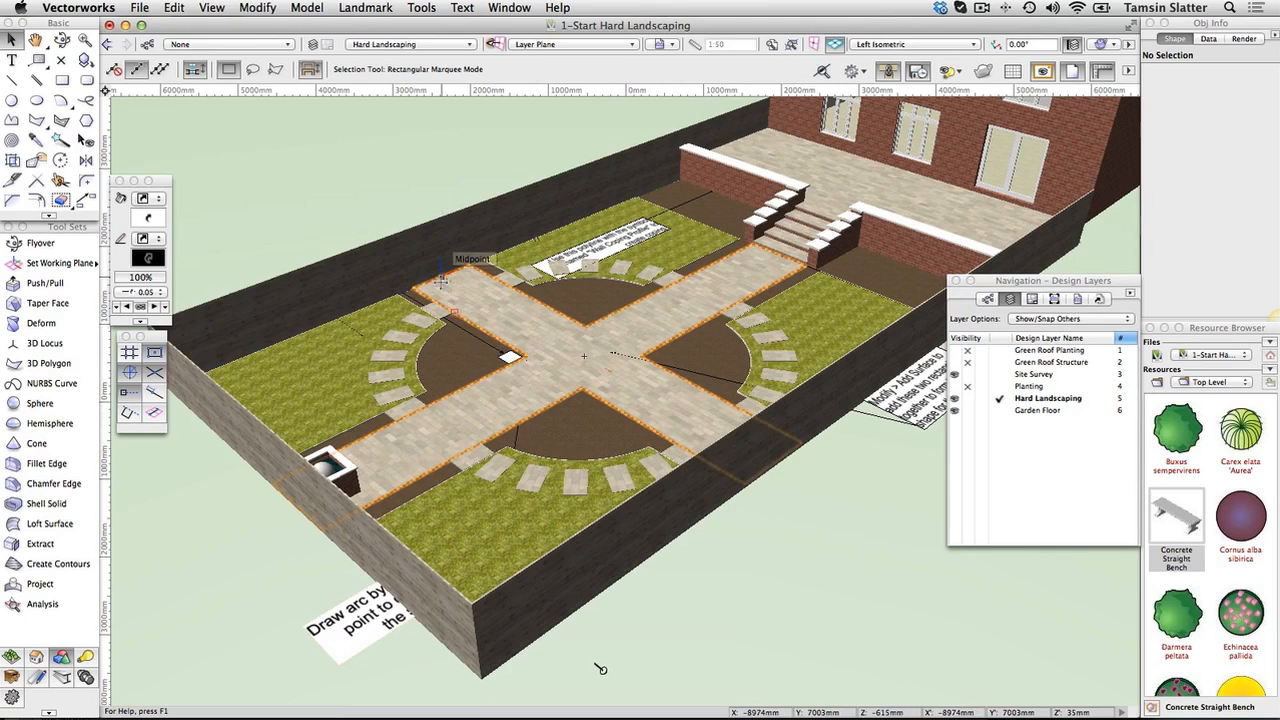
pyautogui.press('space')
pyautogui.moveTo(441, 281); pyautogui.dragTo(476, 300)
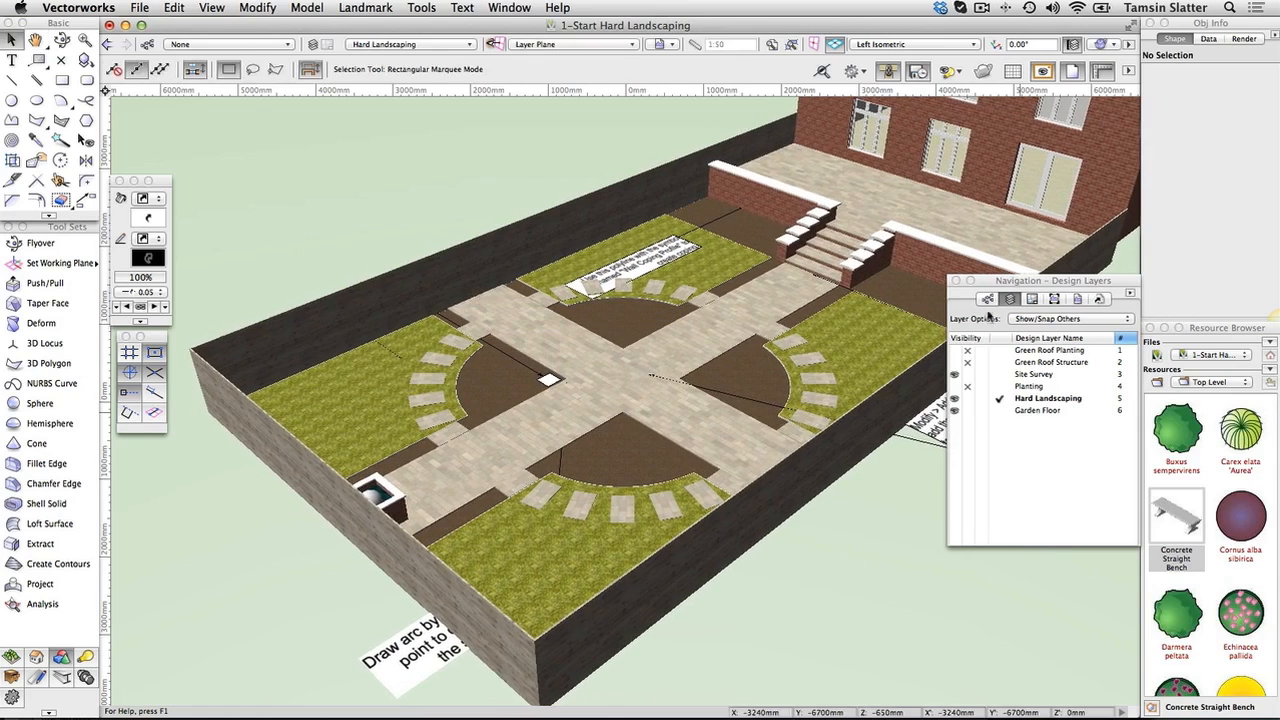
pyautogui.click(988, 300)
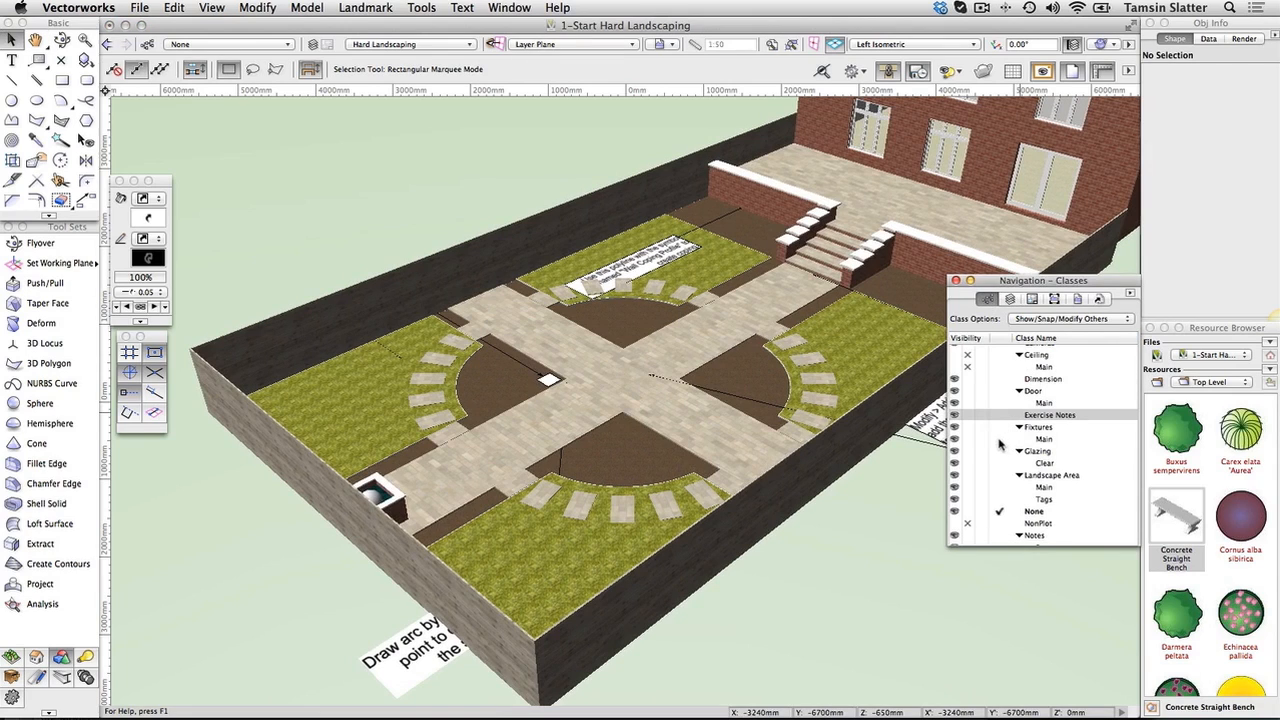
pyautogui.click(999, 440)
# Insert two Concrete Straight Bench symbols on the paving, one at each end of the cross path beside the side boundary walls
pyautogui.click(1183, 521)
pyautogui.doubleClick(1183, 521)
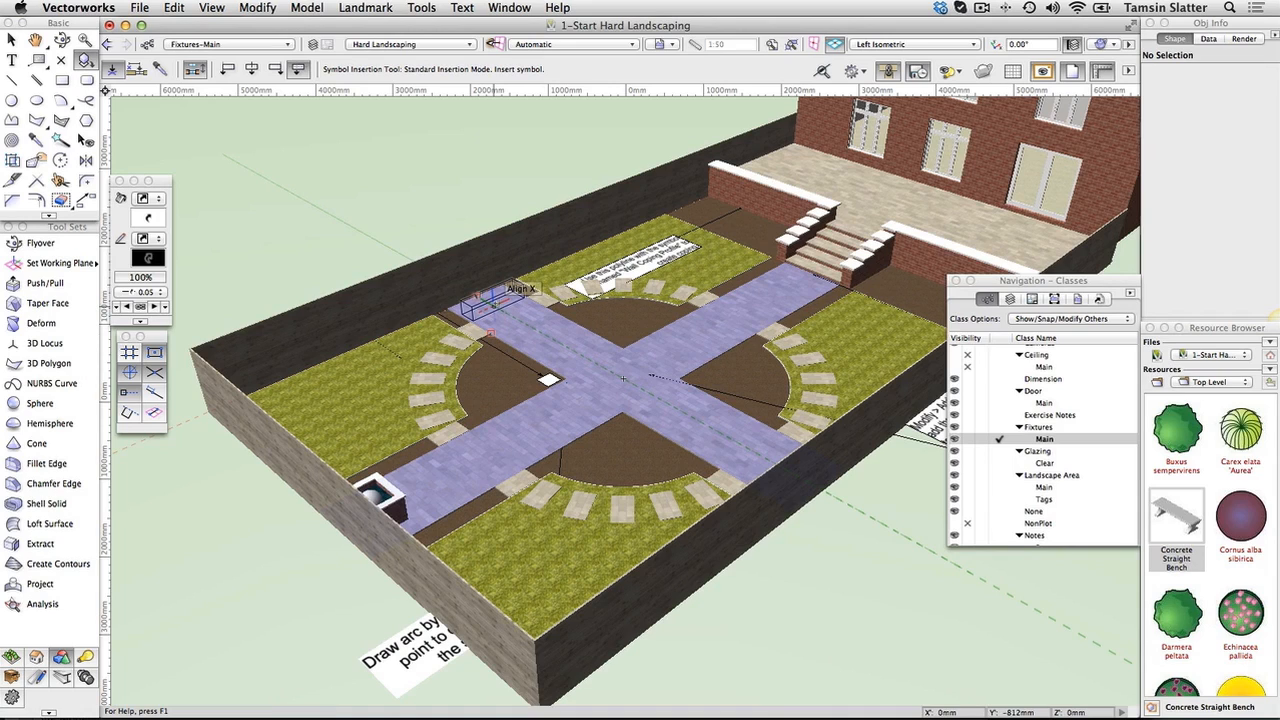
pyautogui.click(492, 302)
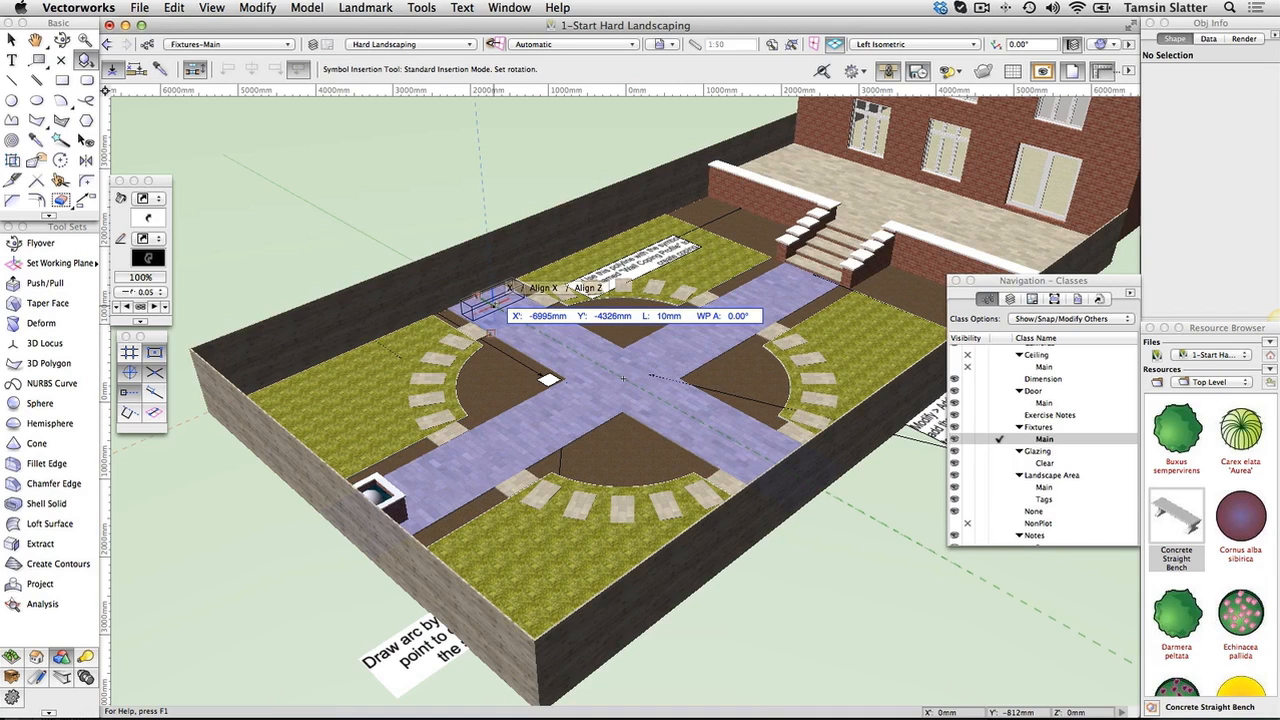
pyautogui.click(505, 292)
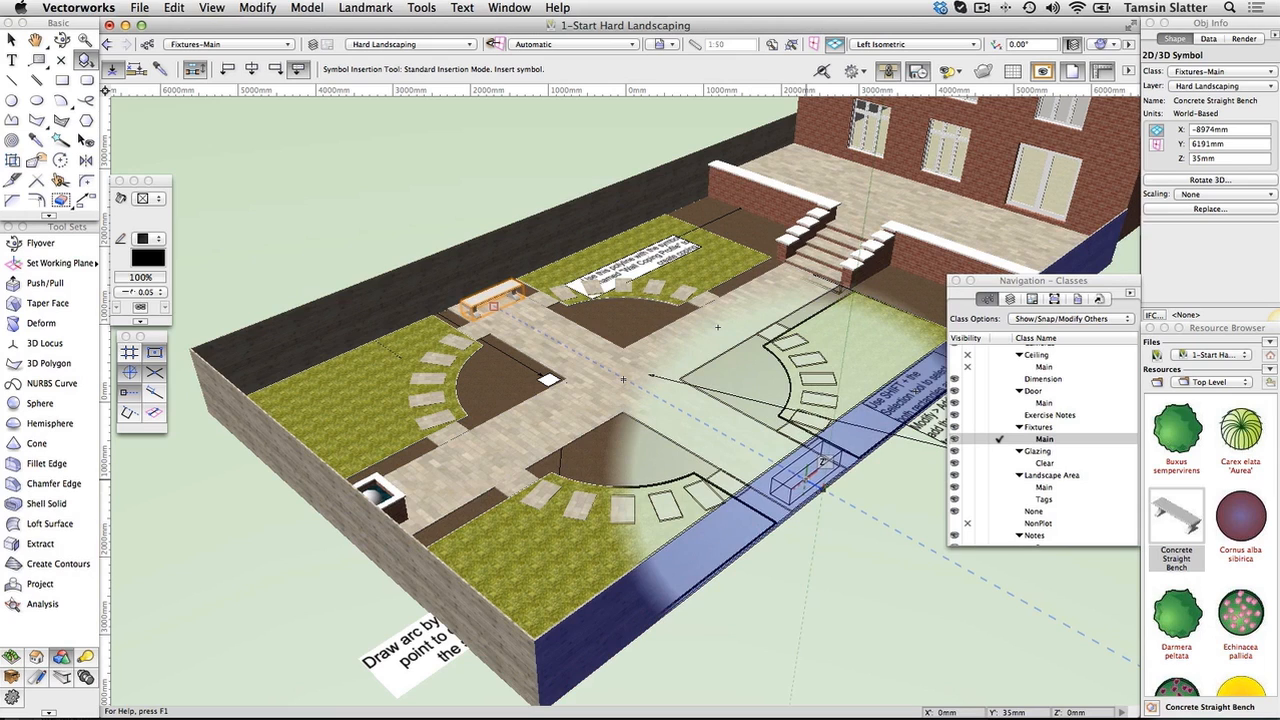
pyautogui.click(820, 464)
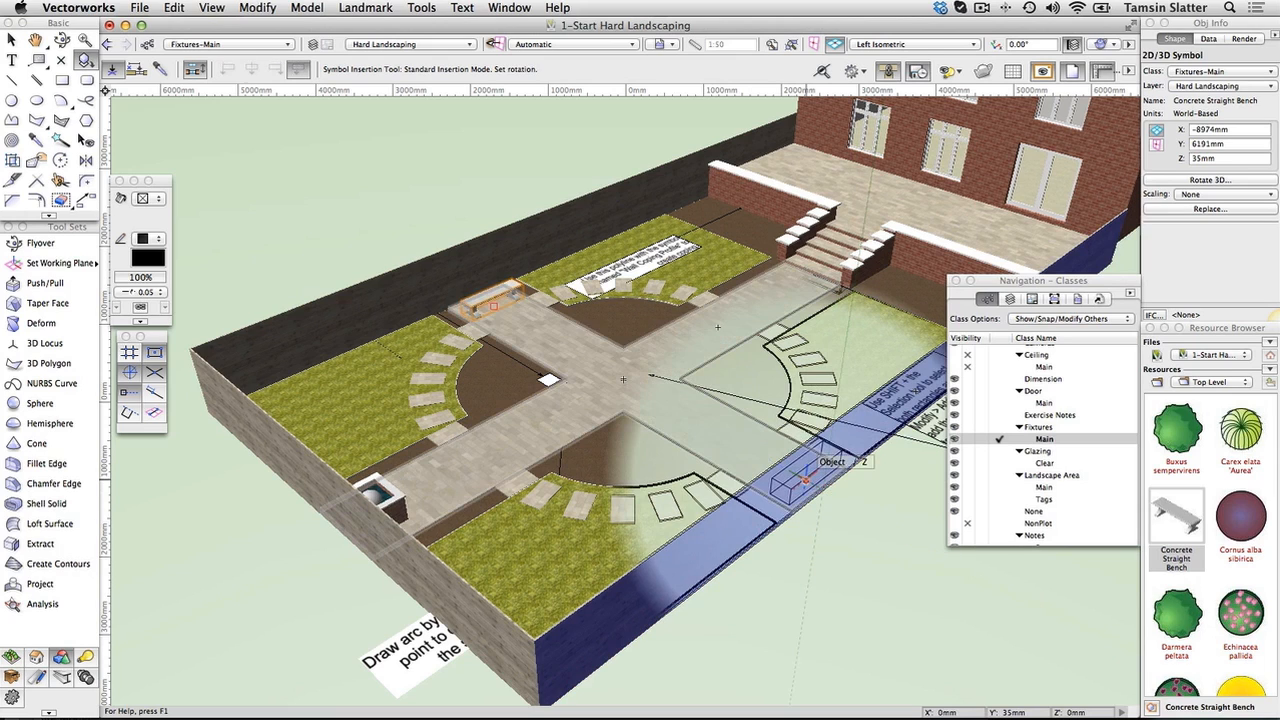
pyautogui.click(808, 478)
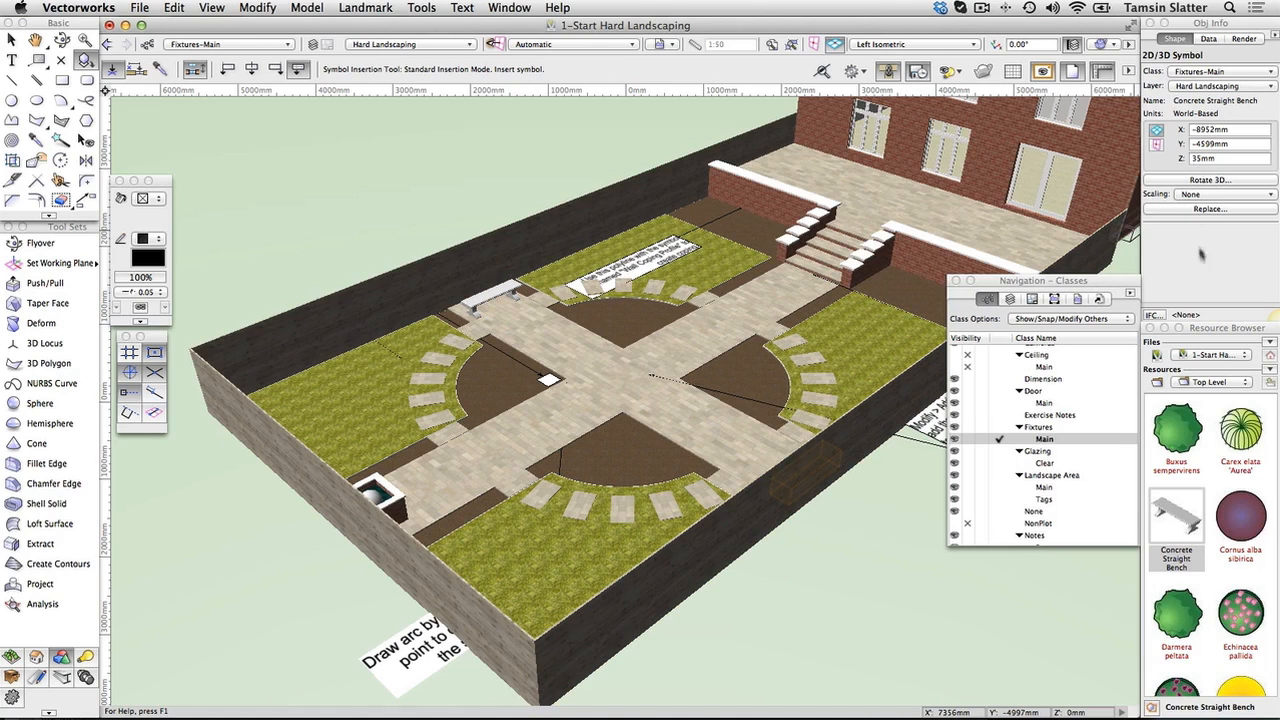
# Place two SiteFurn-Landscape Forms CL350-00 seats at different angles on the lawn between the far bench and the steps
pyautogui.scroll(-5, 1240, 570)
pyautogui.scroll(-5, 1240, 570)
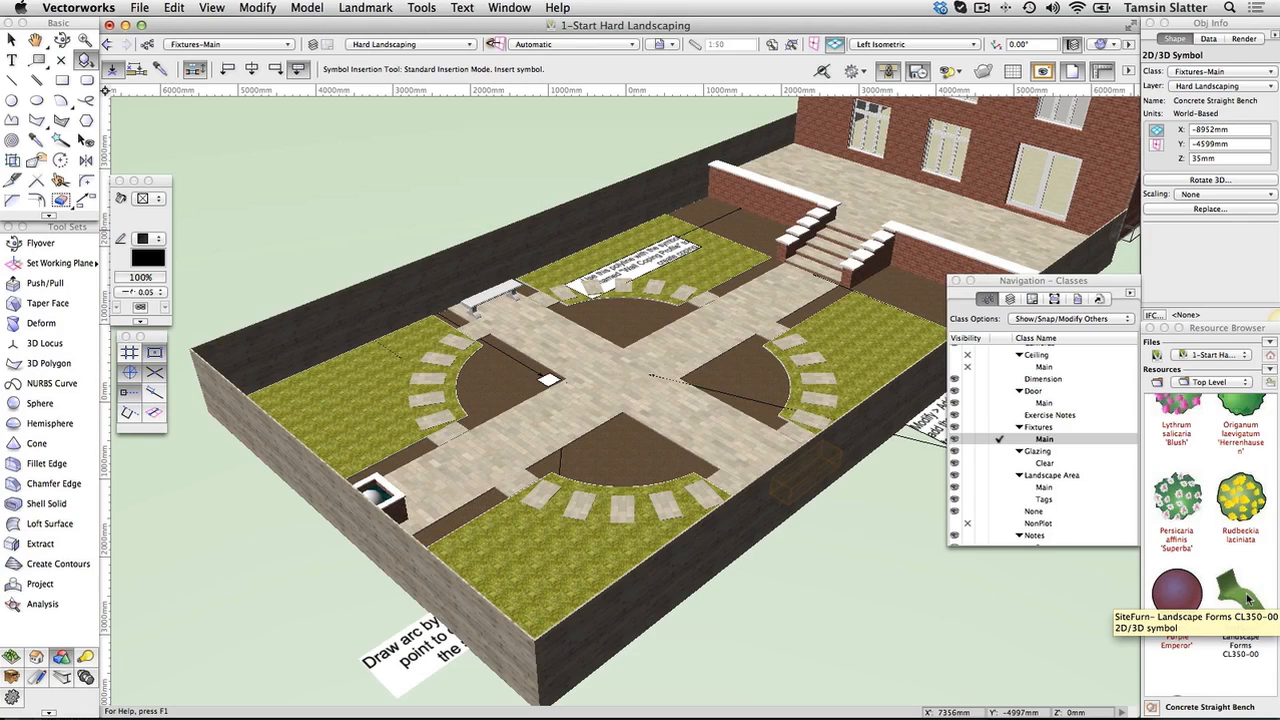
pyautogui.doubleClick(1245, 592)
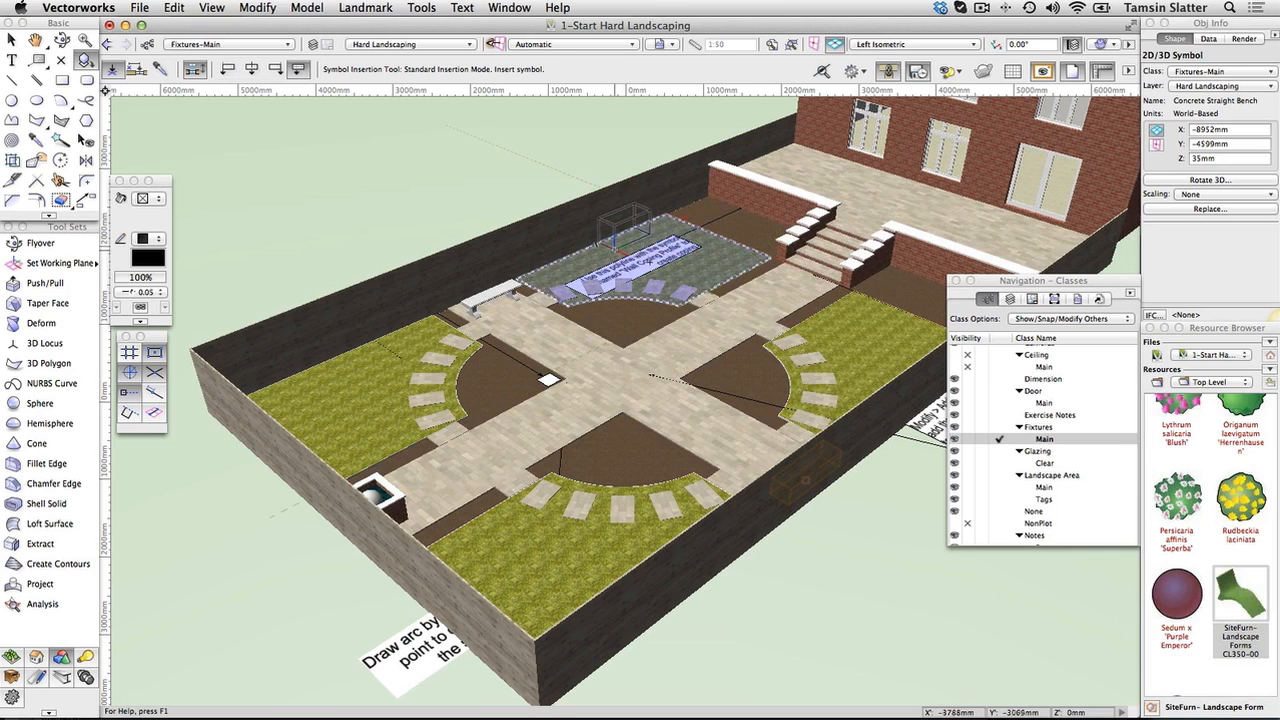
pyautogui.click(614, 242)
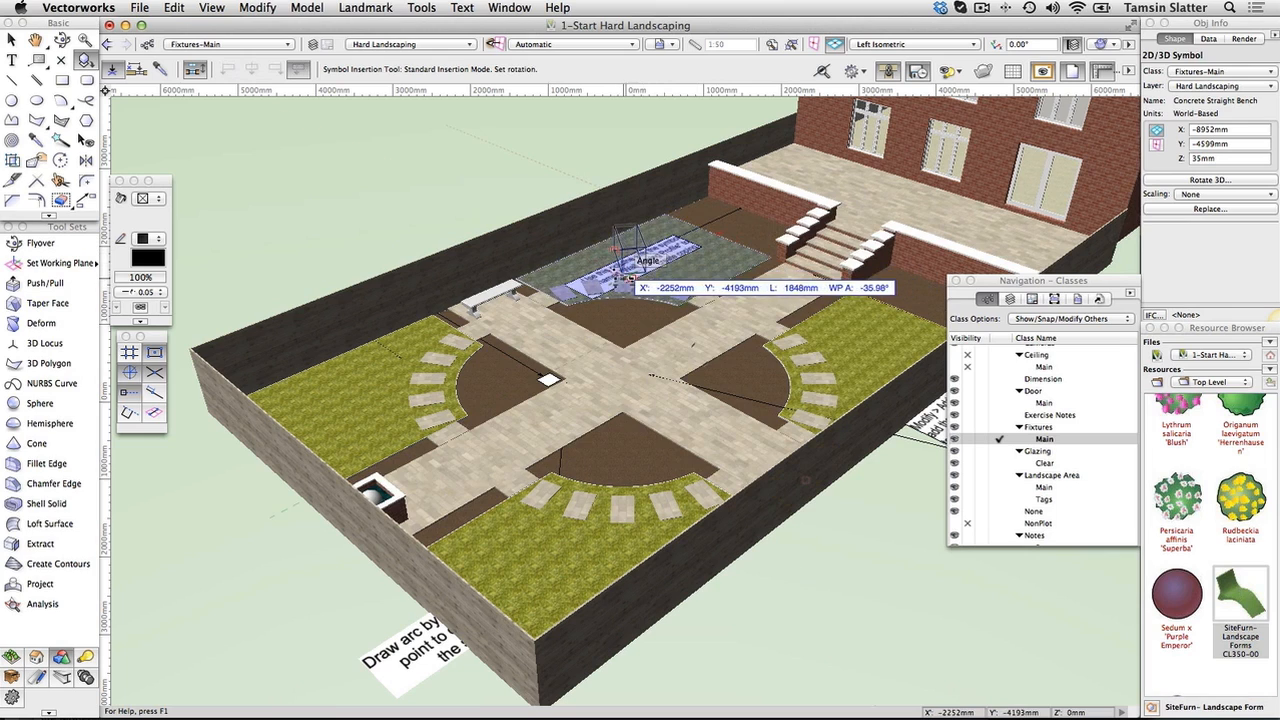
pyautogui.click(622, 276)
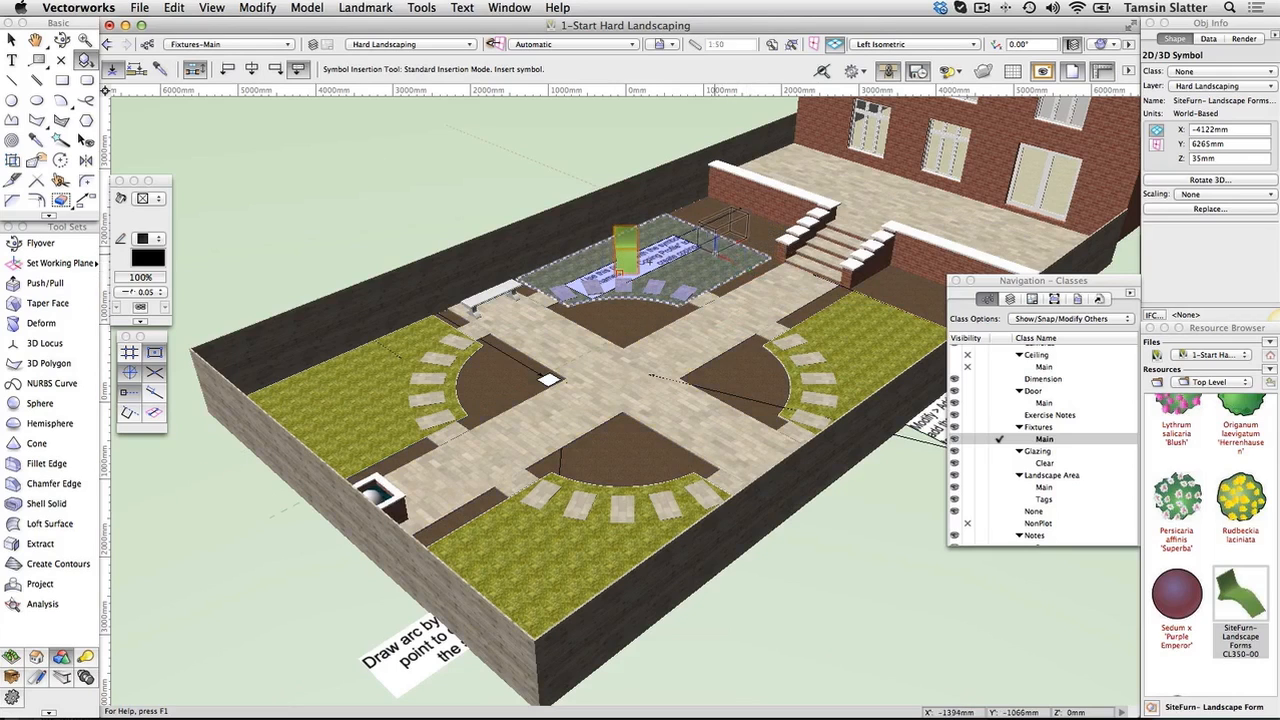
pyautogui.click(625, 268)
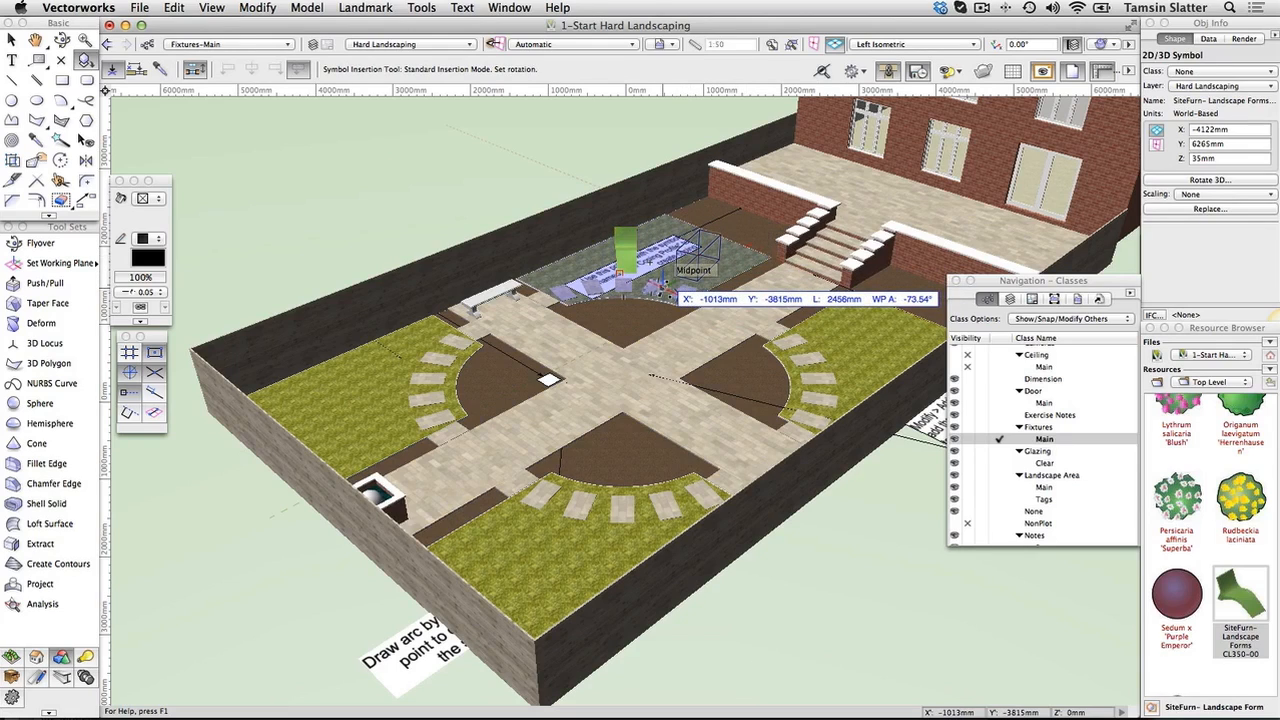
pyautogui.click(660, 290)
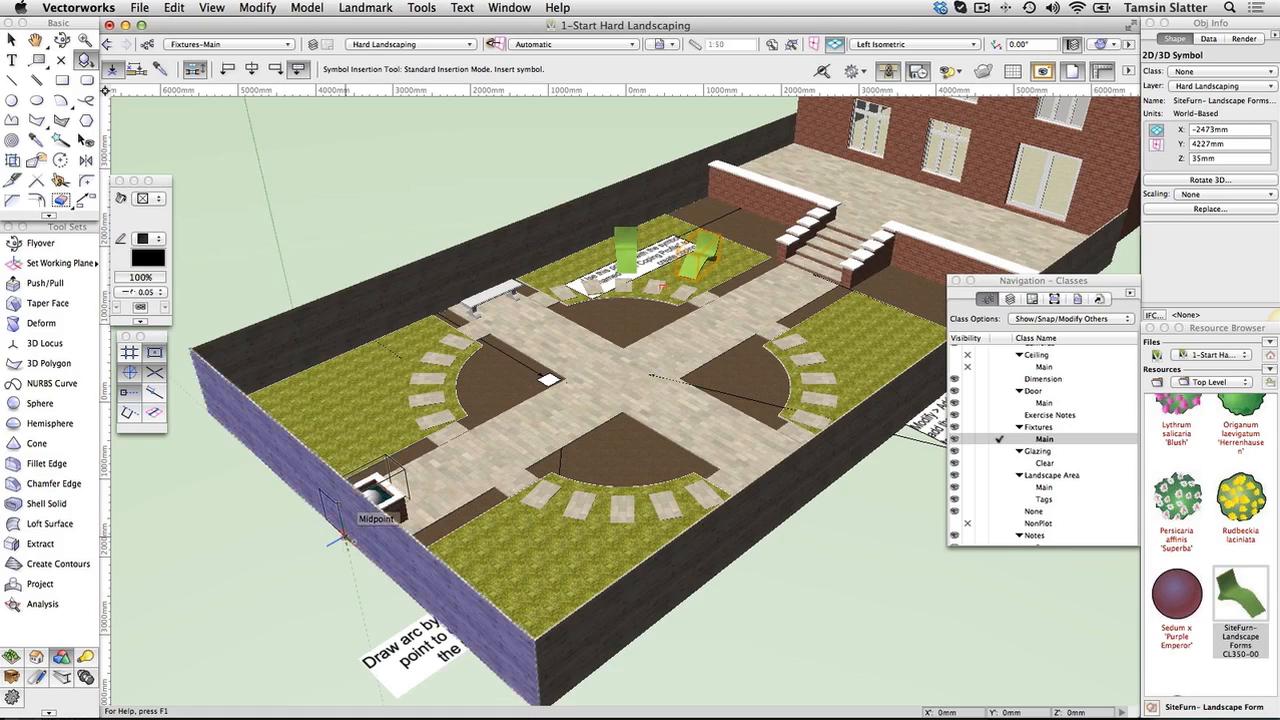
# Look through the front boundary wall beside the brick water feature using the X-ray view
pyautogui.press('b')
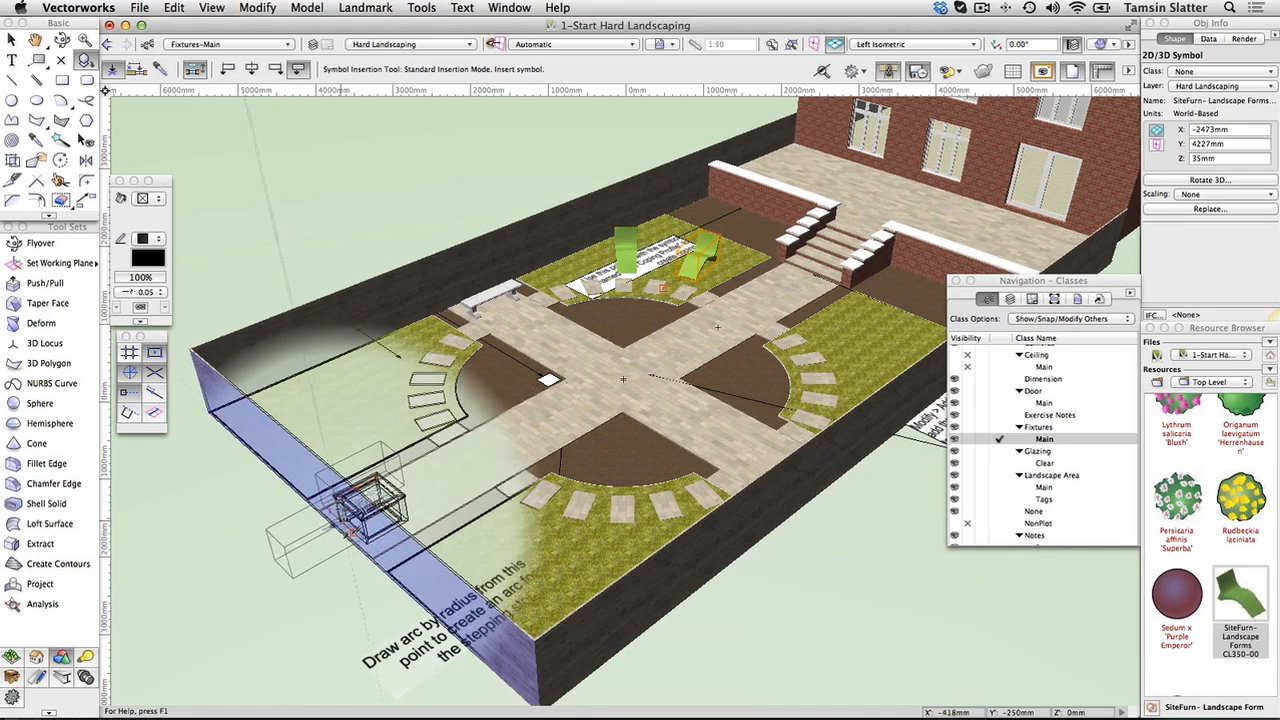
pyautogui.click(352, 510)
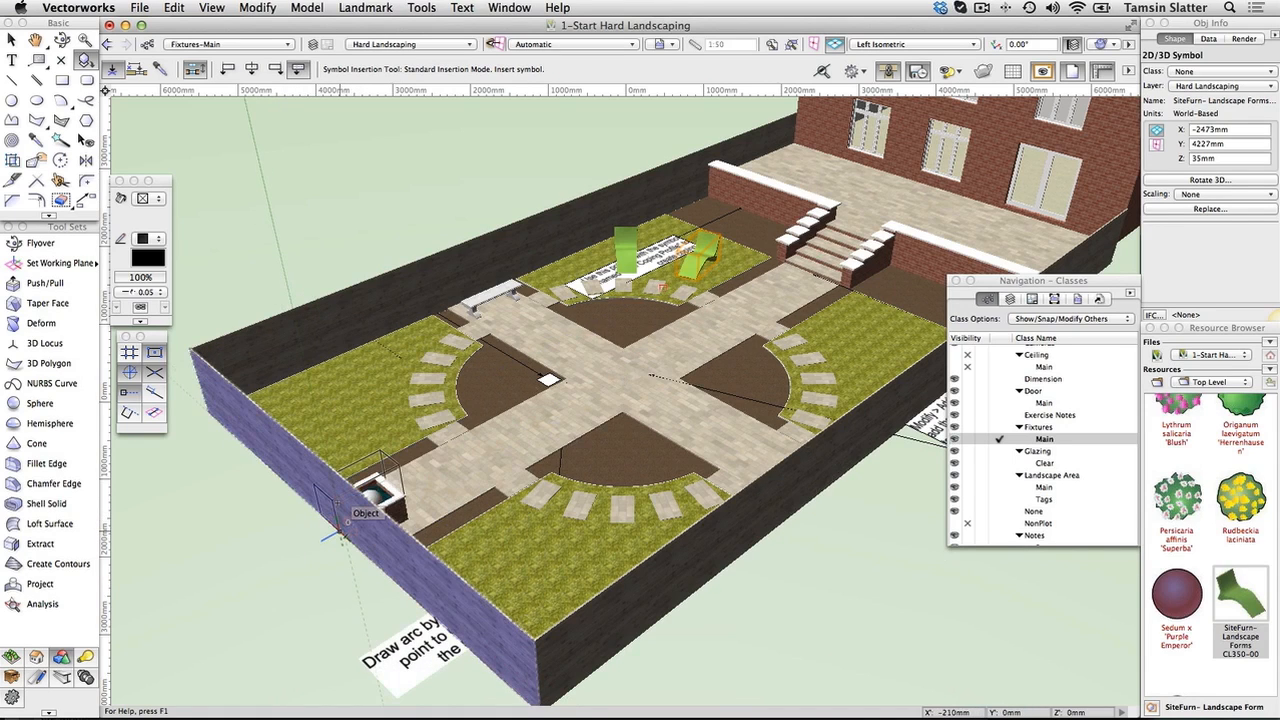
# Examine the brick water feature's construction through the front boundary wall by selecting its walls, coping, extruded slab and sphere in turn, and clear the selection
pyautogui.press('x')
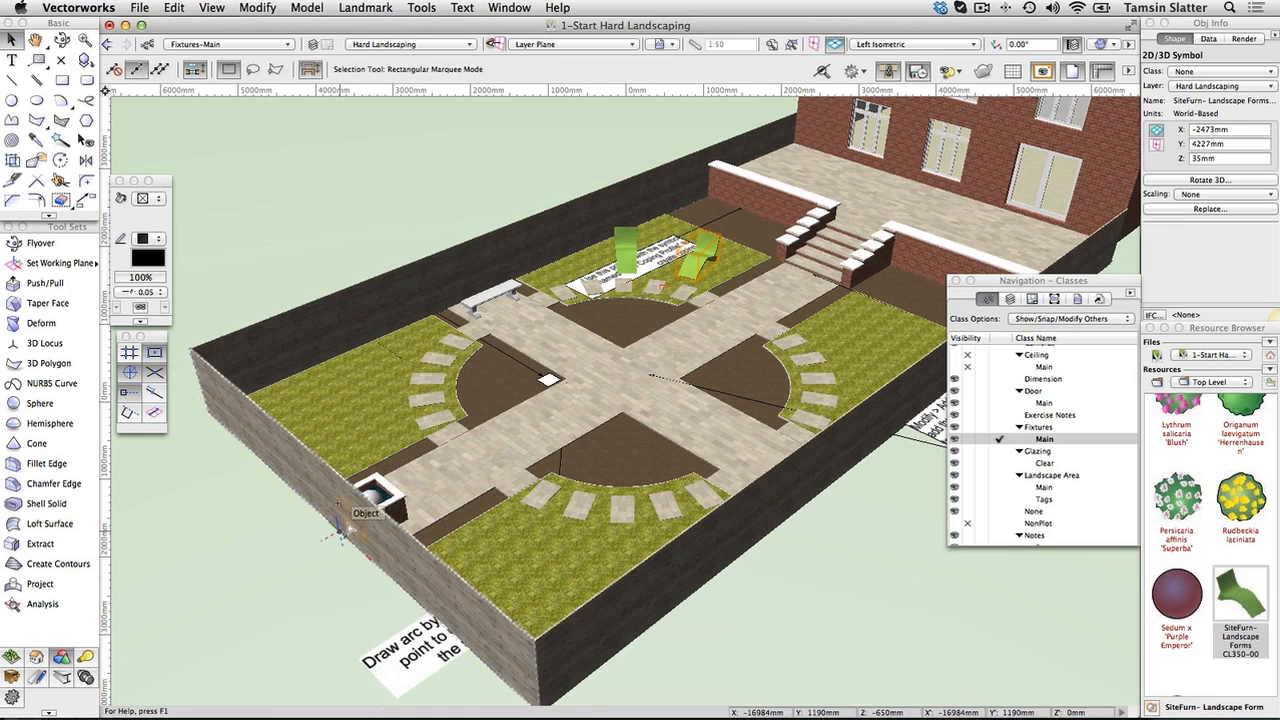
pyautogui.press('b')
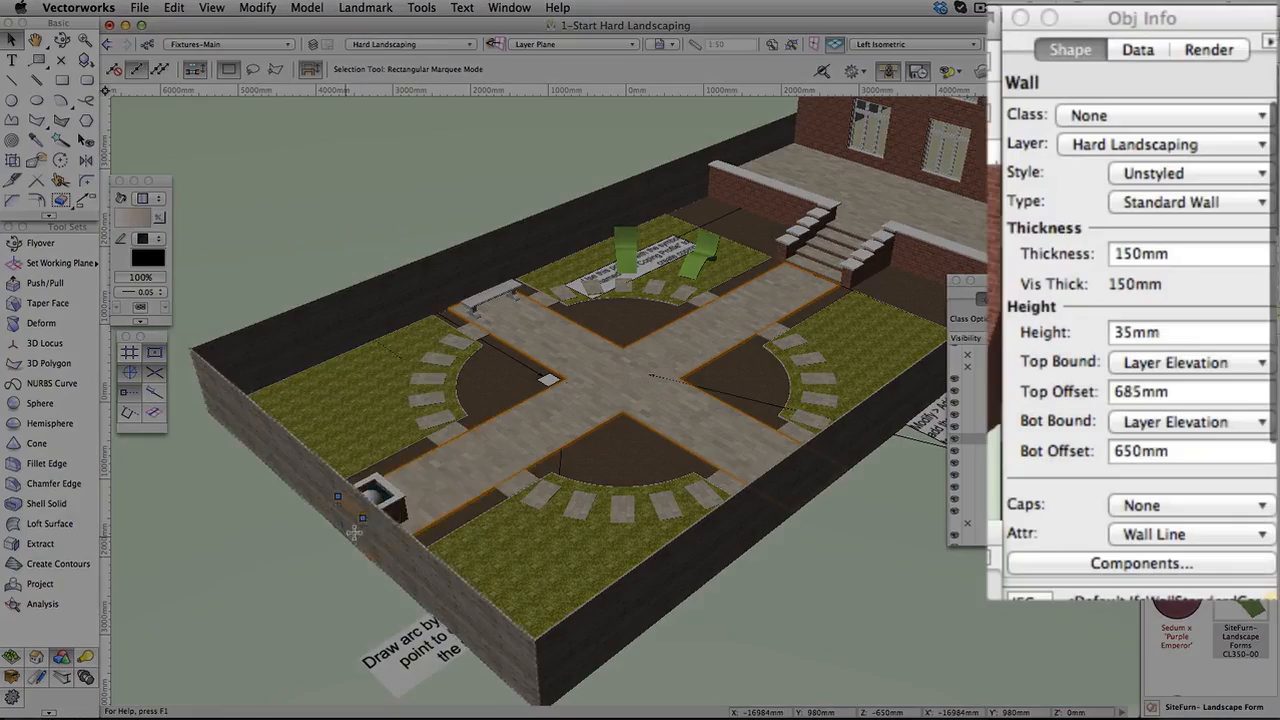
pyautogui.press('b')
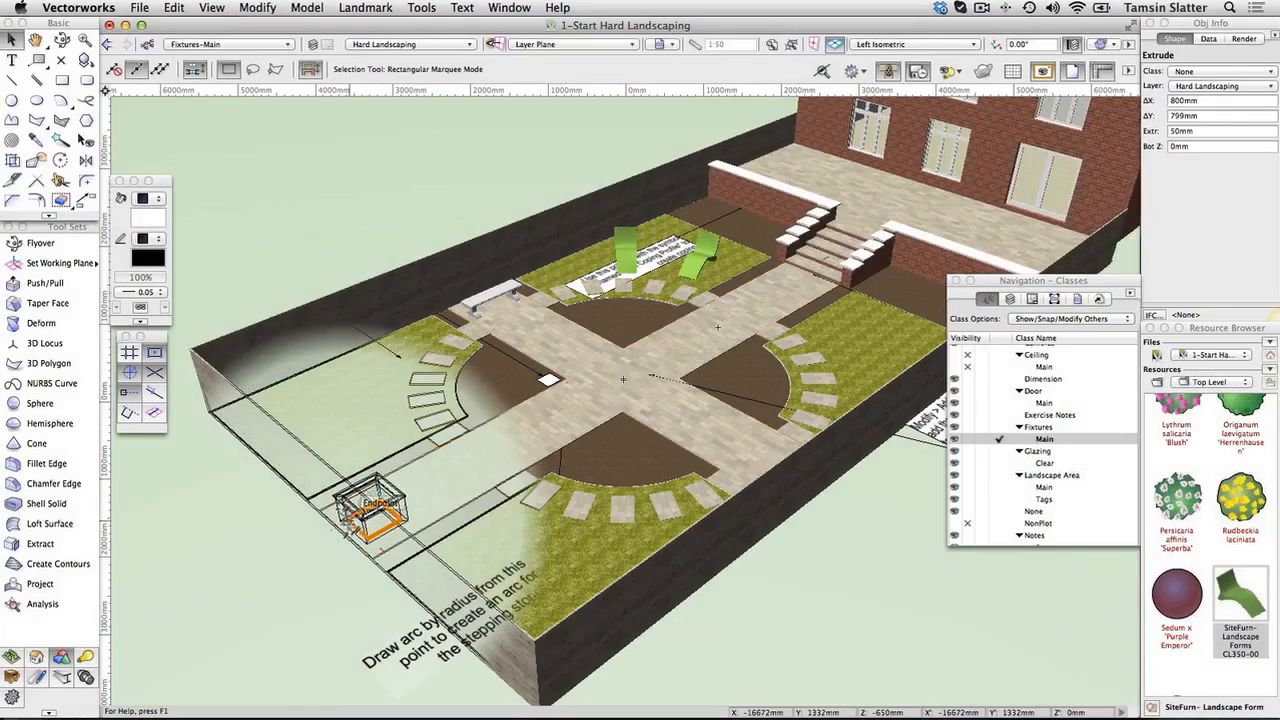
pyautogui.click(340, 511)
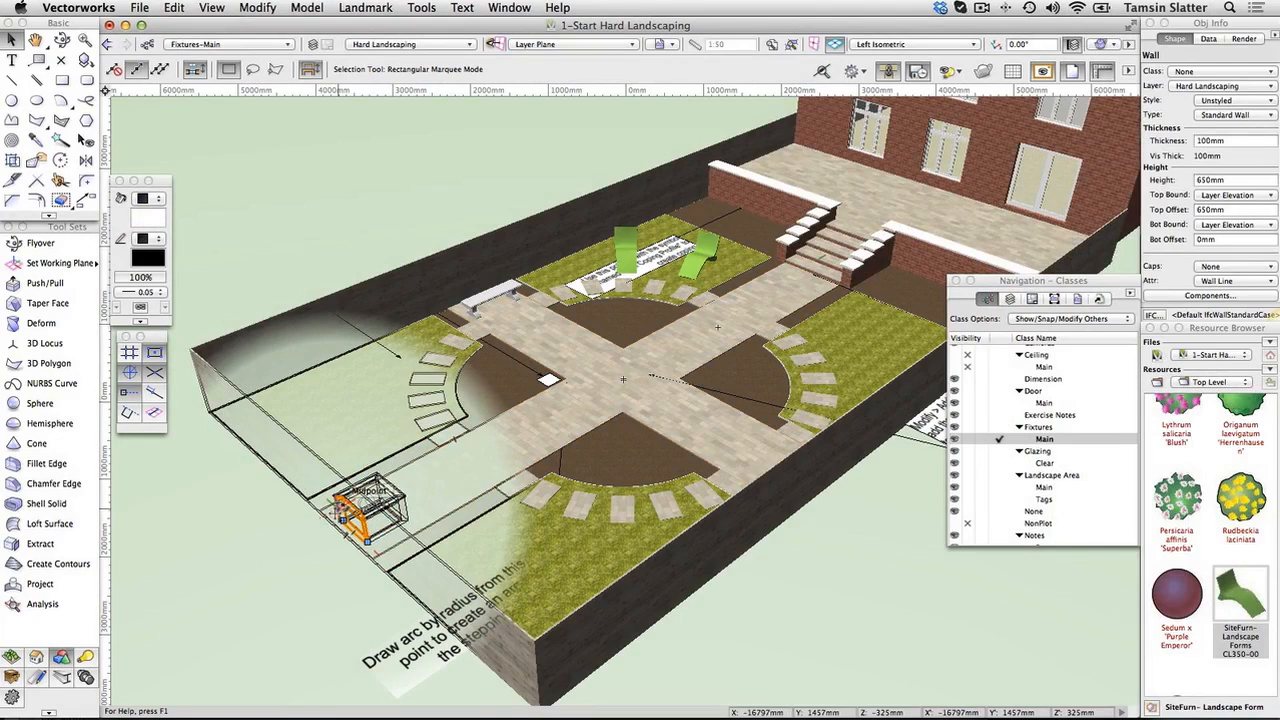
pyautogui.click(343, 508)
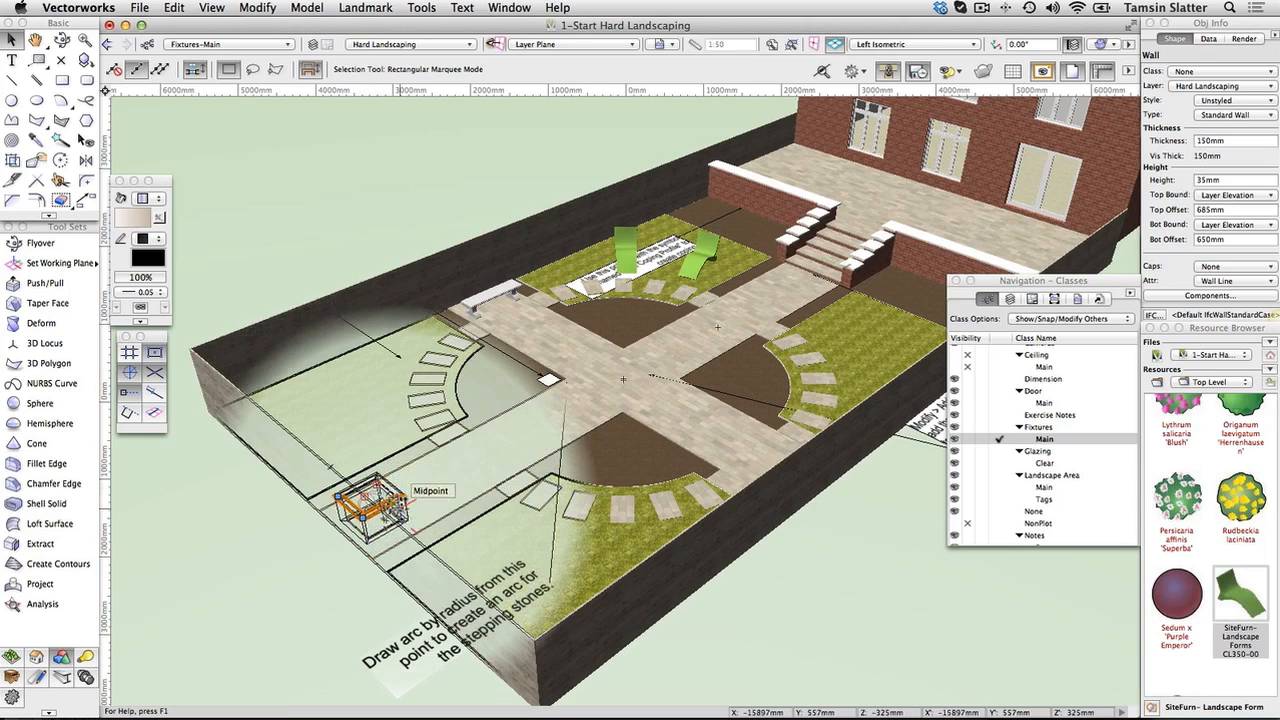
pyautogui.click(403, 502)
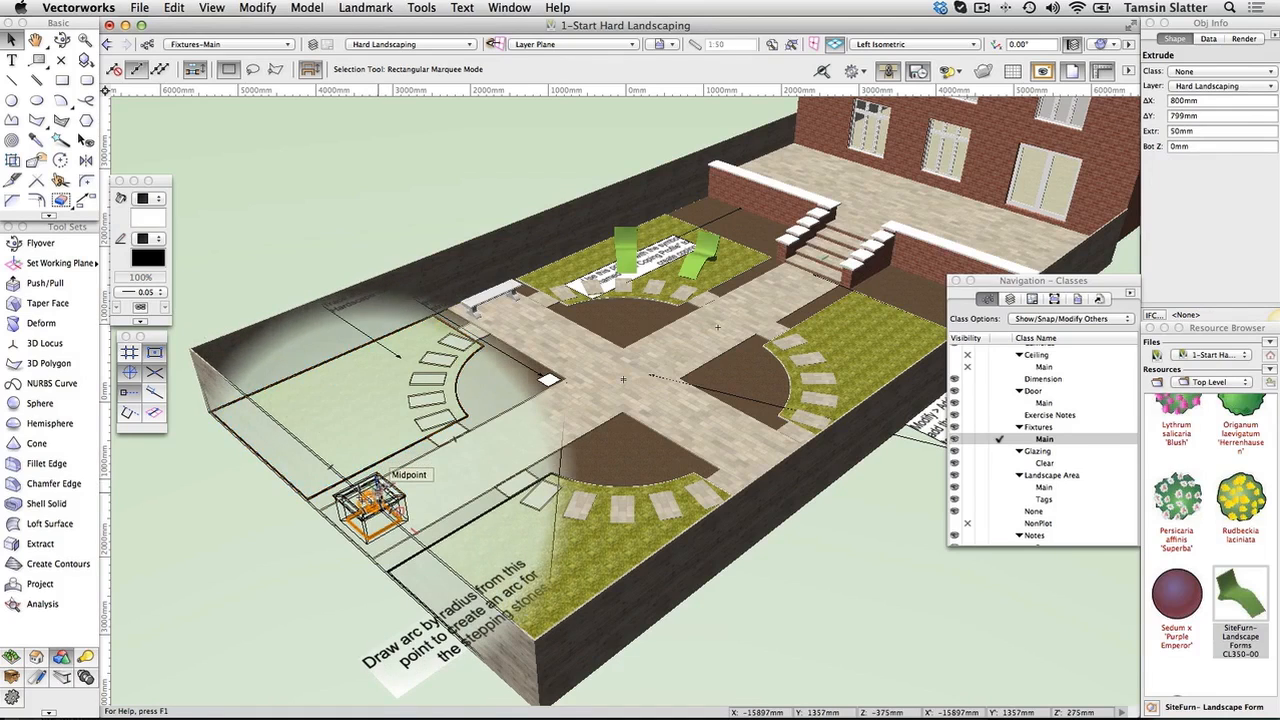
pyautogui.click(386, 484)
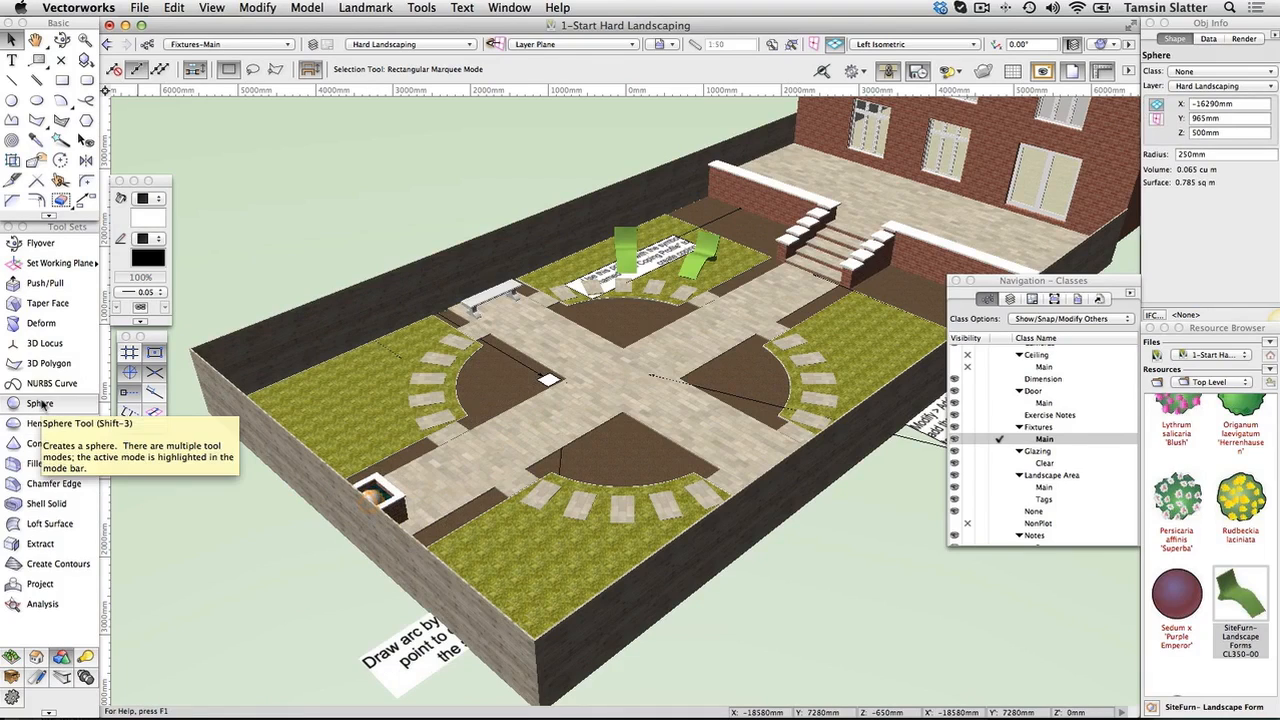
pyautogui.click(279, 568)
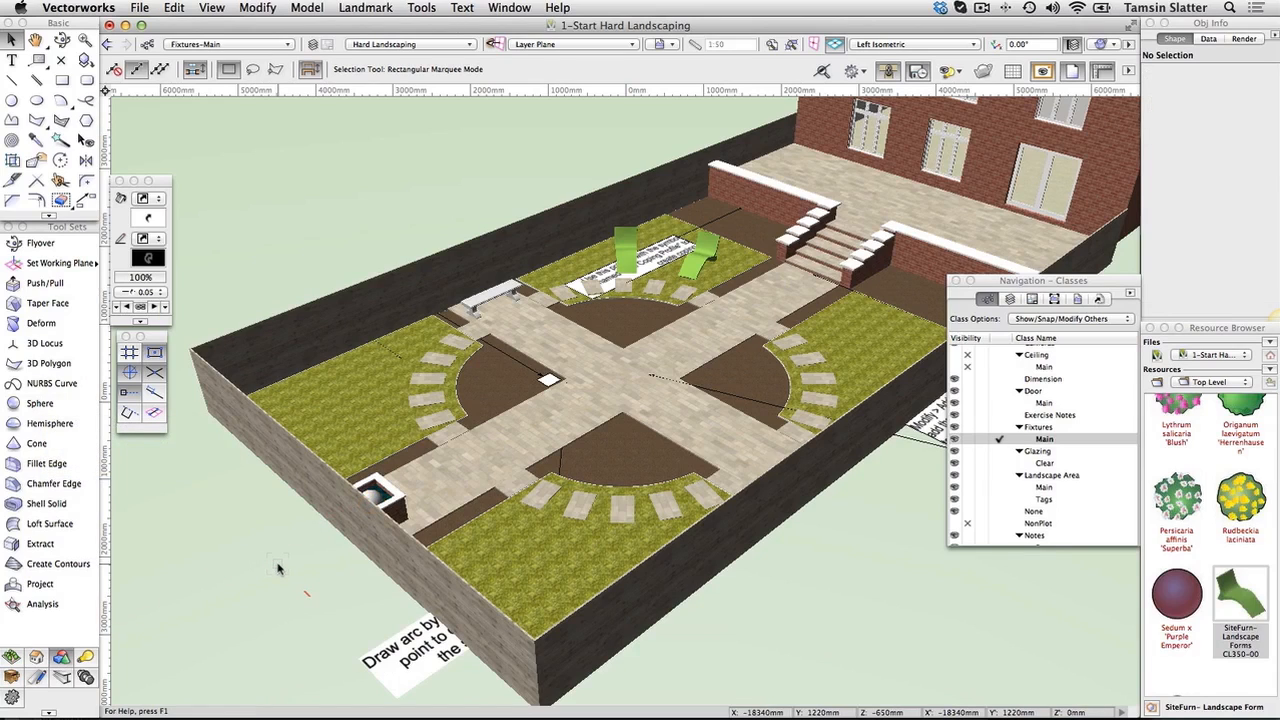